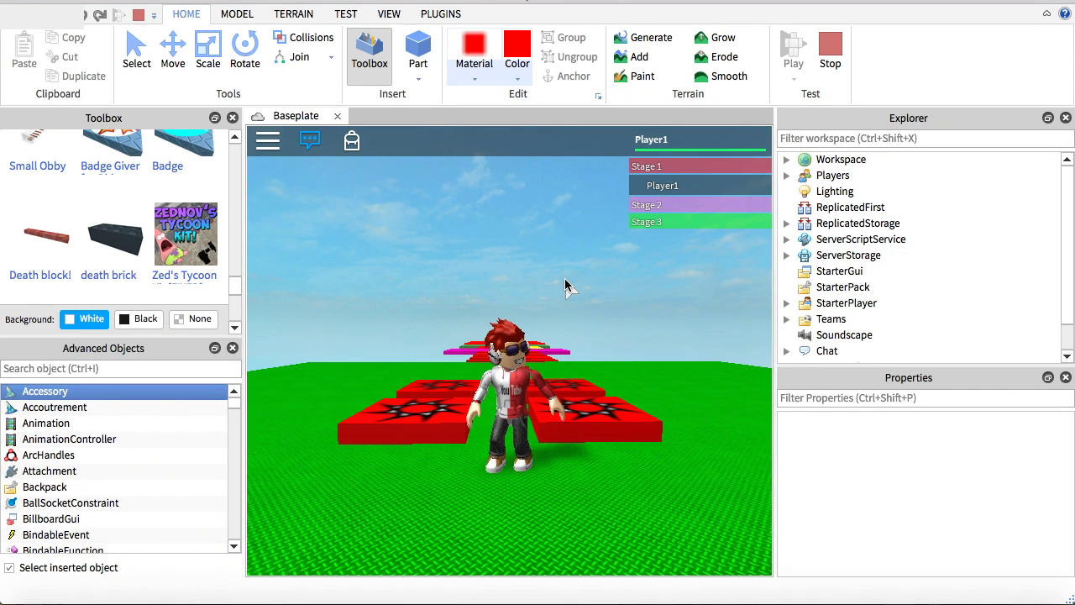
Step: Playtest the obby by walking the character past the red spawn pads to the edge of the green baseplate
right_click_drag(562, 282, 563, 289)
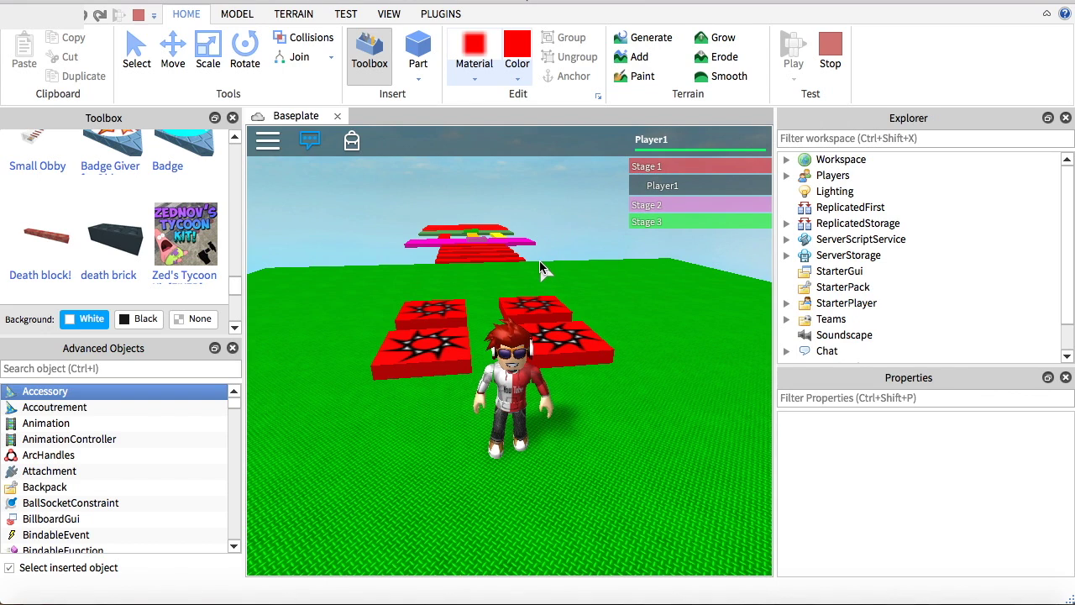
key("w")
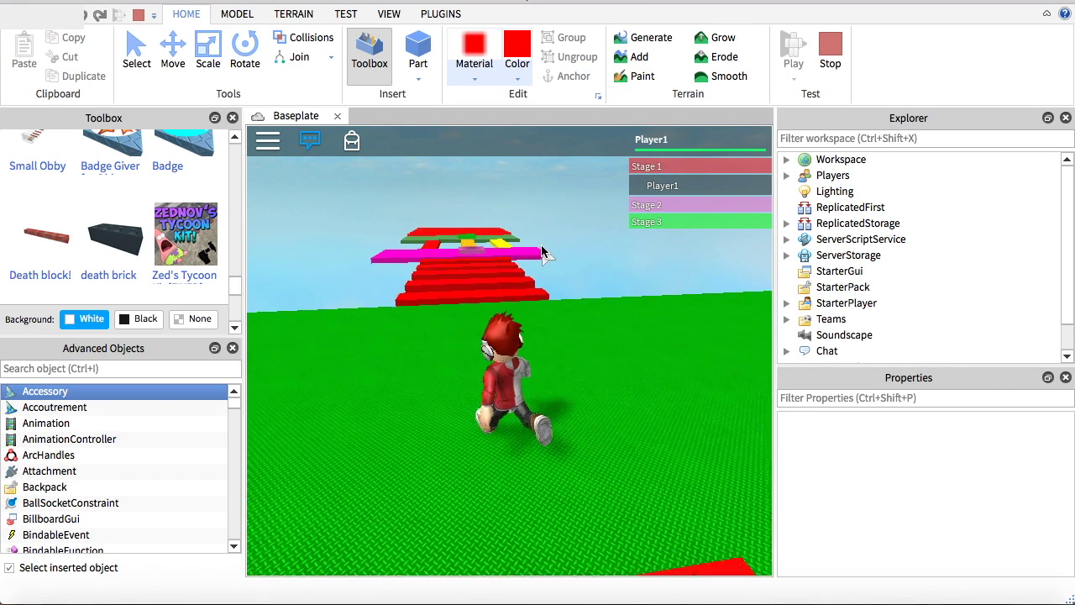
key("s")
key("w")
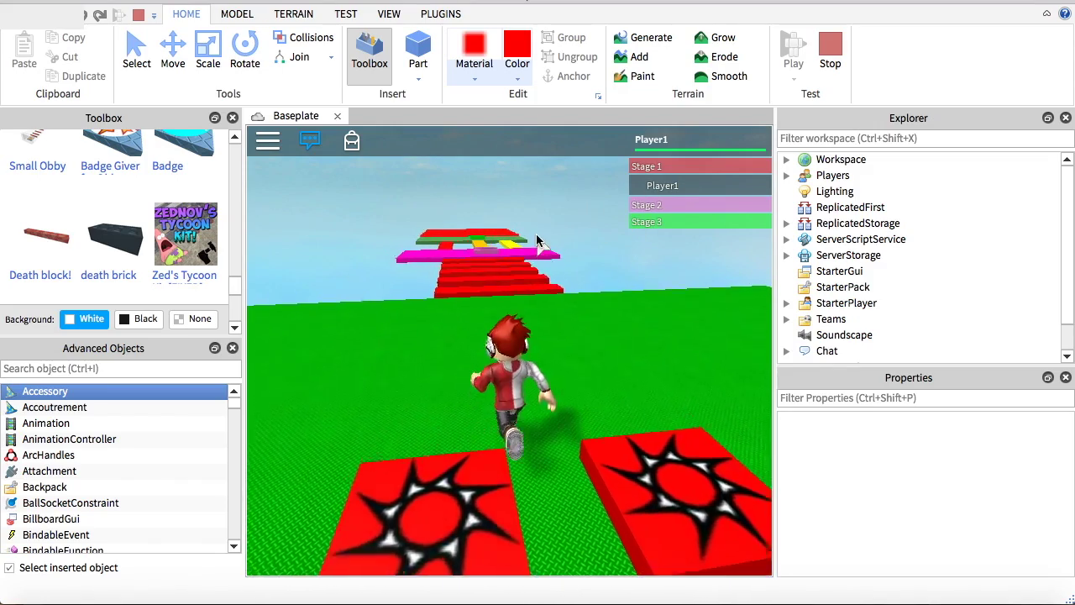
key("w")
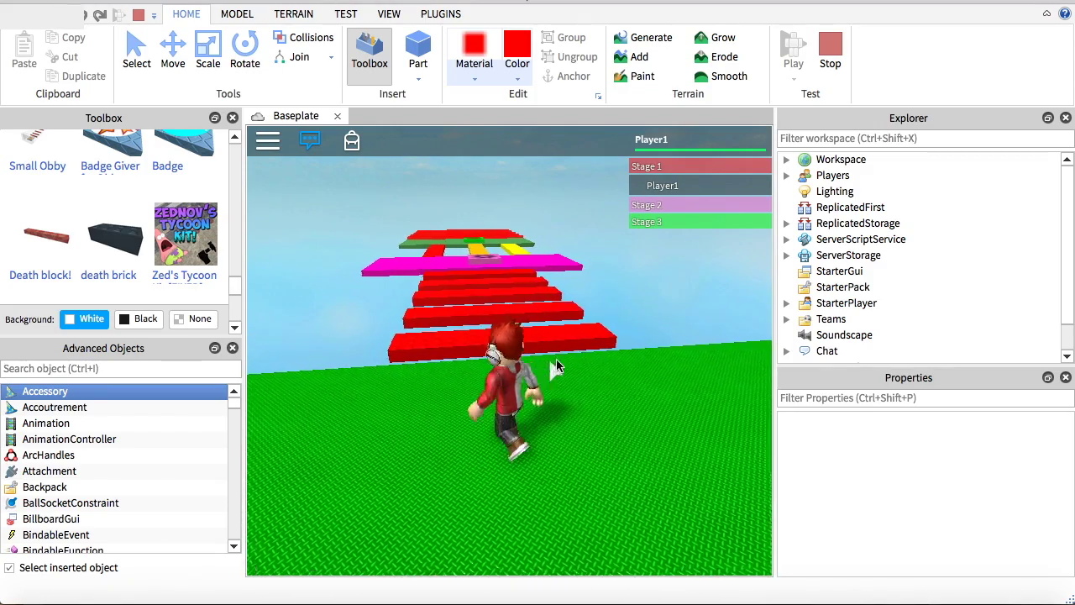
key("a")
key("w")
Step: Jump the character across the row of red platforms onto the Stage 2 checkpoint on the magenta platform
right_click_drag(481, 221, 501, 224)
key("w")
key("space")
key("space")
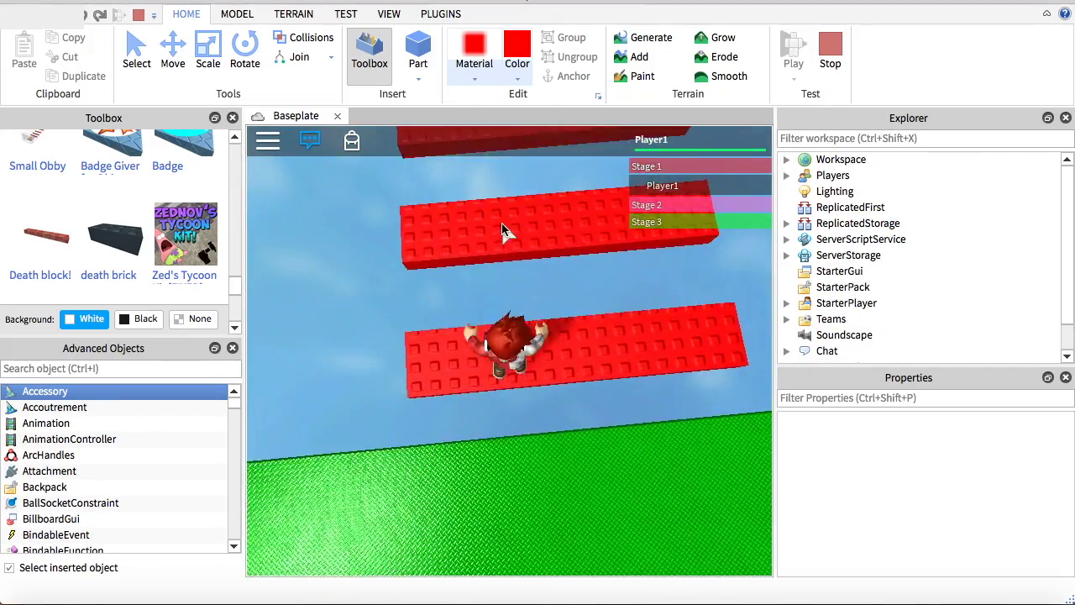
key("w")
key("space")
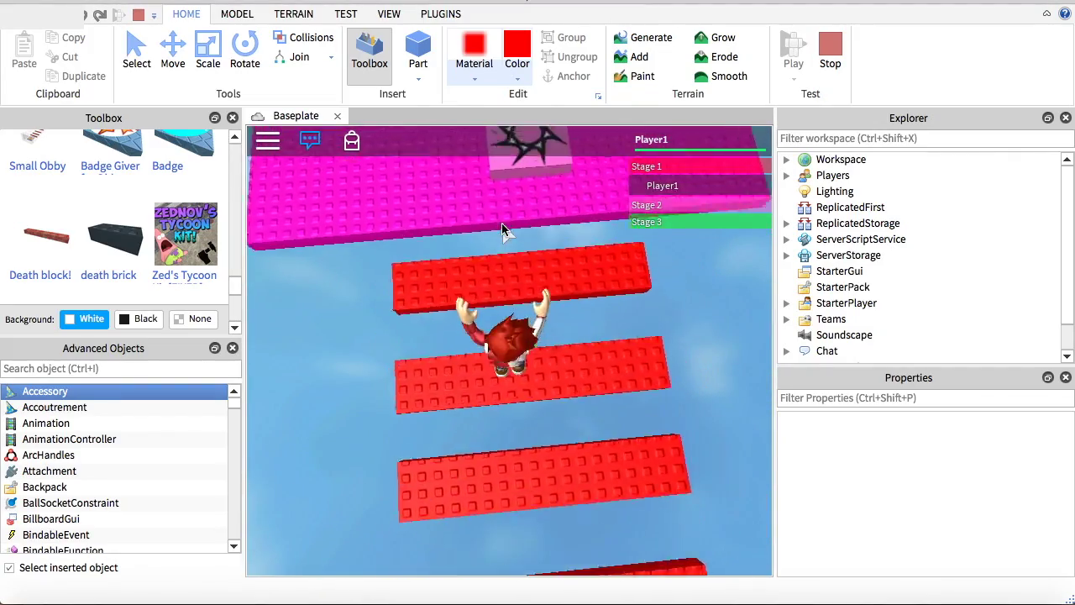
key("w")
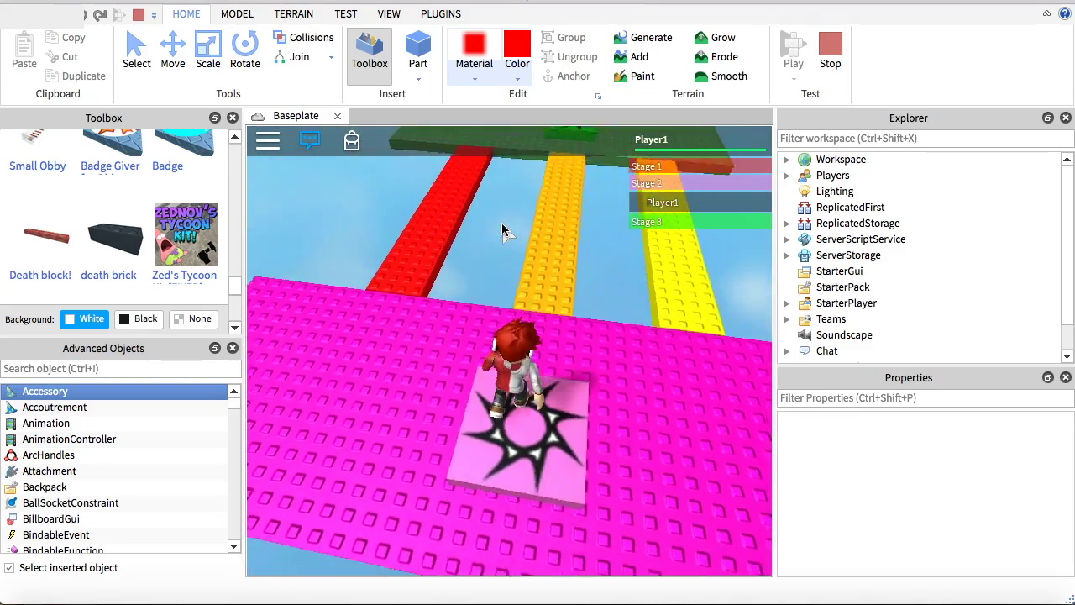
Step: Walk the character between the red, orange and yellow bridges and test stepping onto the red one
key("w")
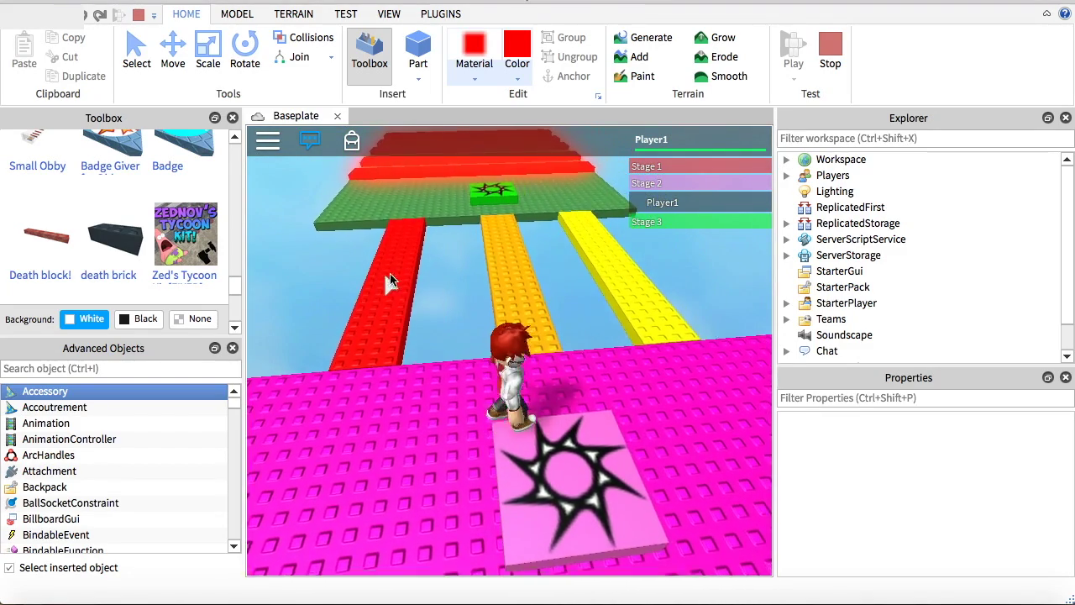
key("d")
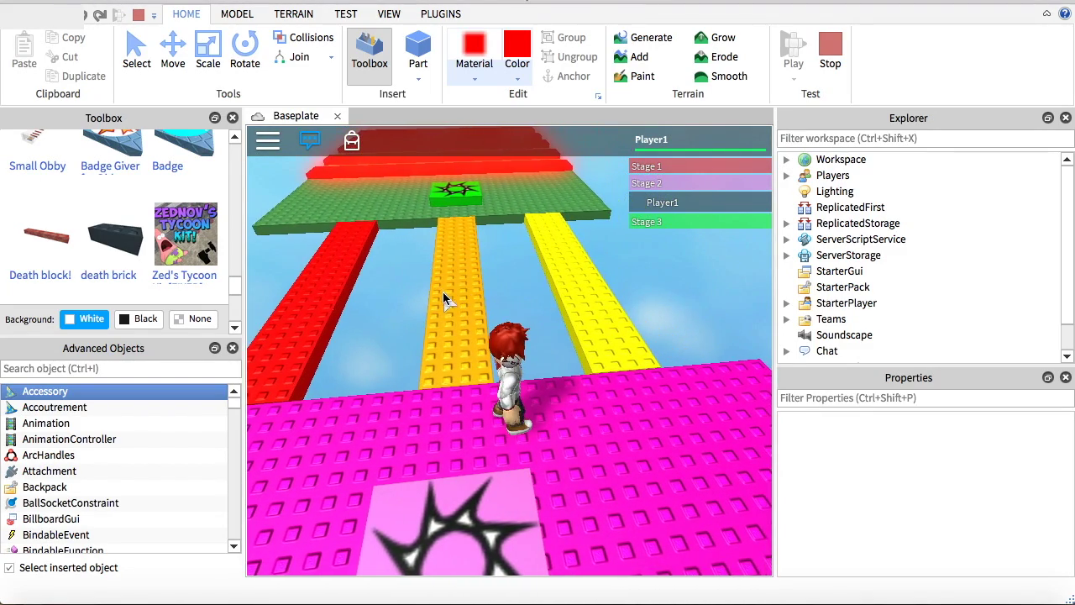
key("a")
key("d")
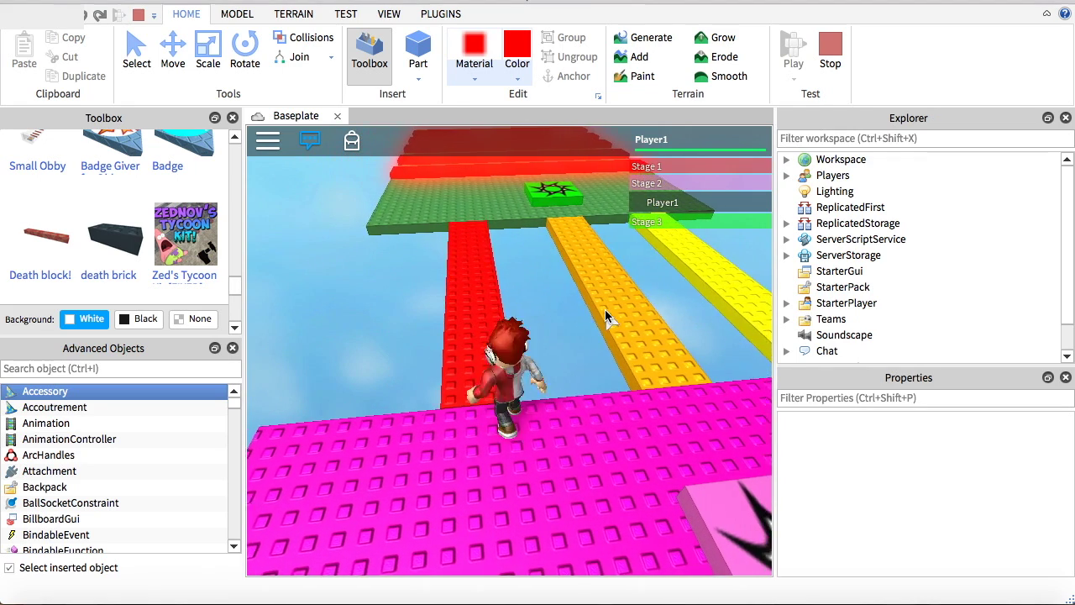
key("w")
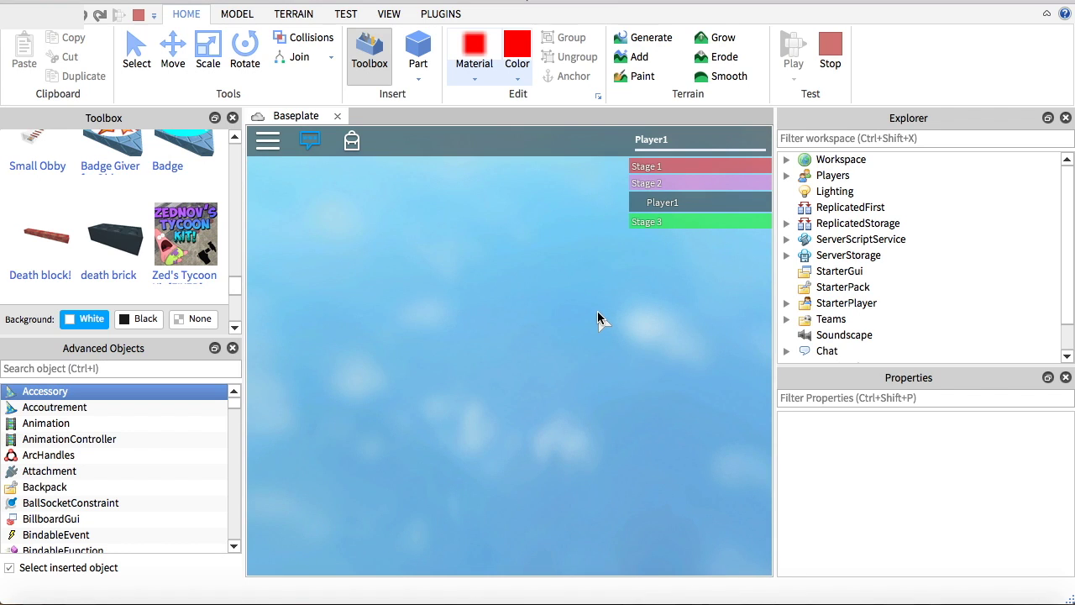
Step: Cross the red bridge to the green platform, step on the Stage 3 checkpoint and view the glowing red kill bricks
key("w")
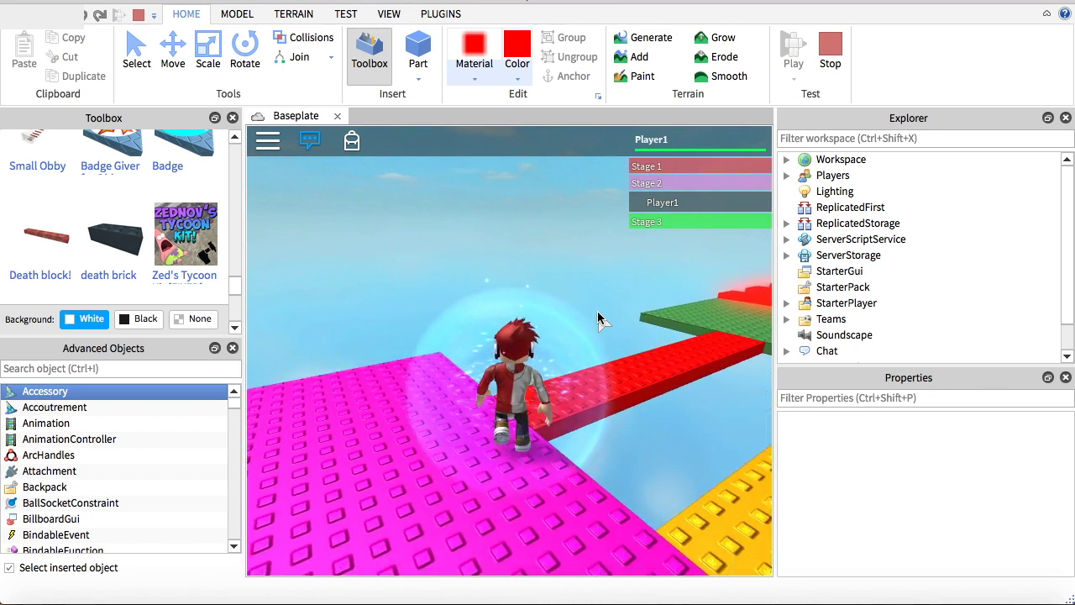
key("w")
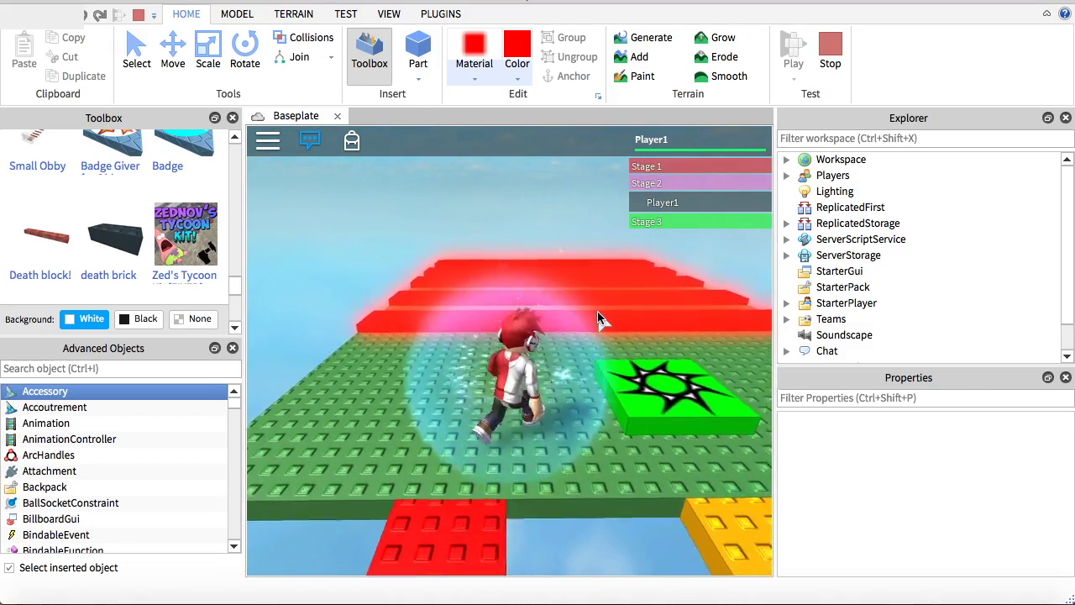
key("w")
right_click_drag(597, 313, 598, 314)
right_click_drag(553, 219, 539, 278)
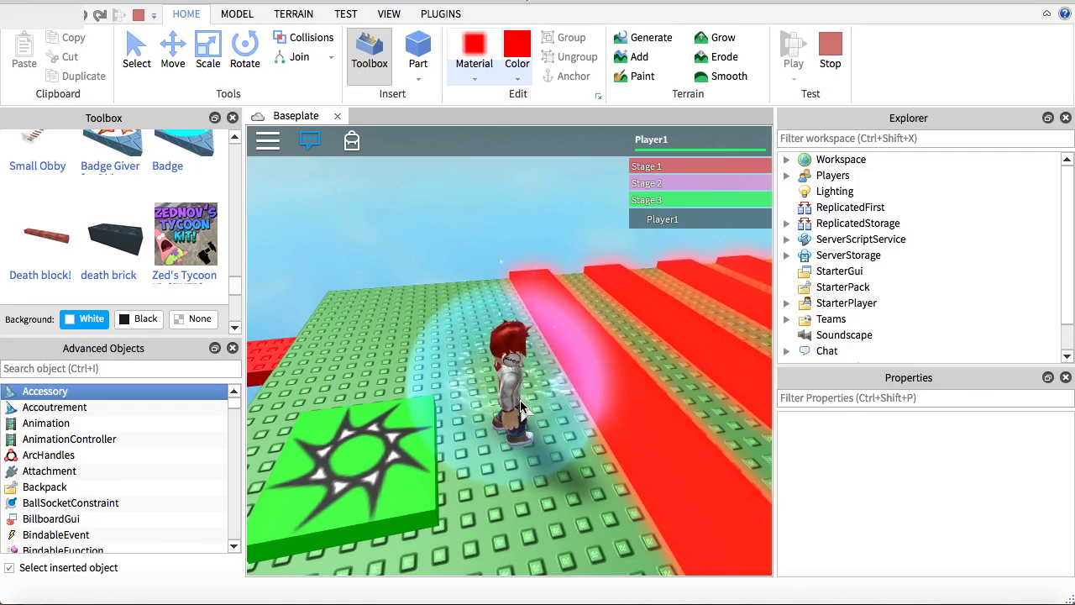
right_click_drag(674, 326, 611, 290)
key("w")
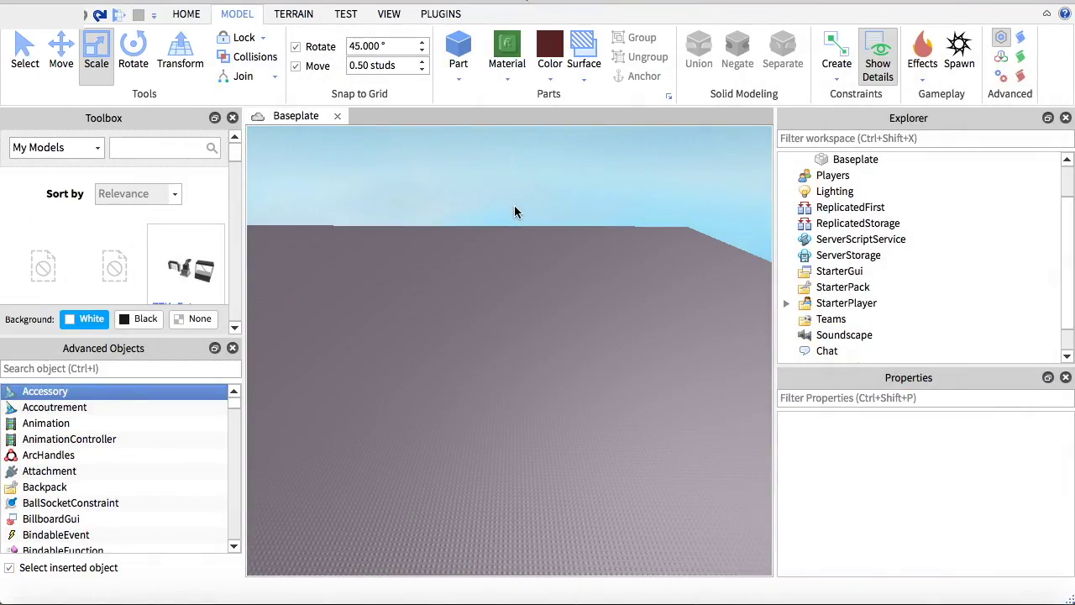
right_click_drag(518, 210, 522, 219)
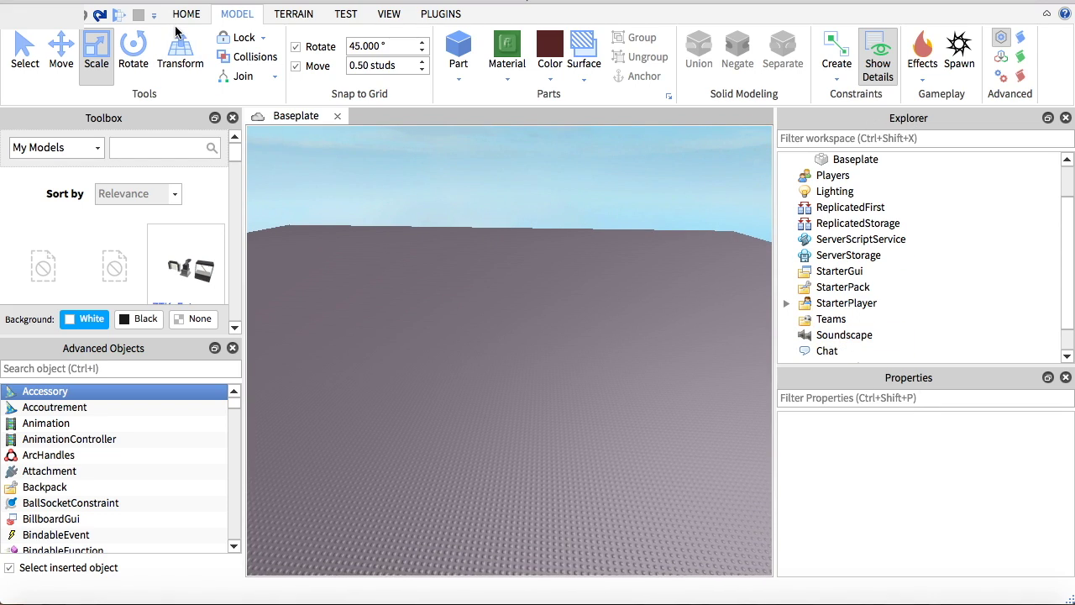
left_click(389, 14)
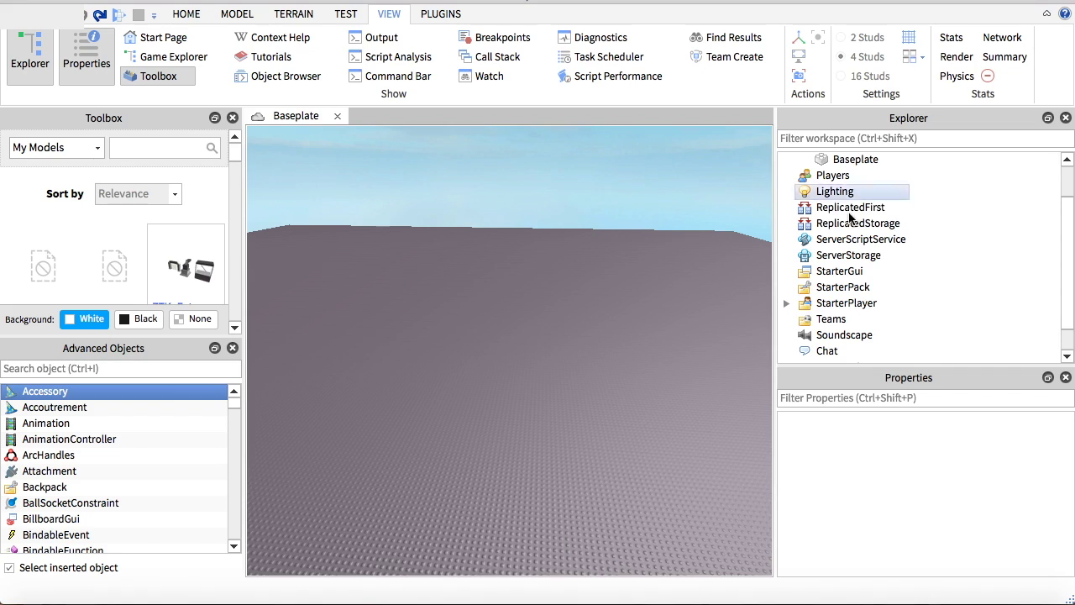
left_click(186, 14)
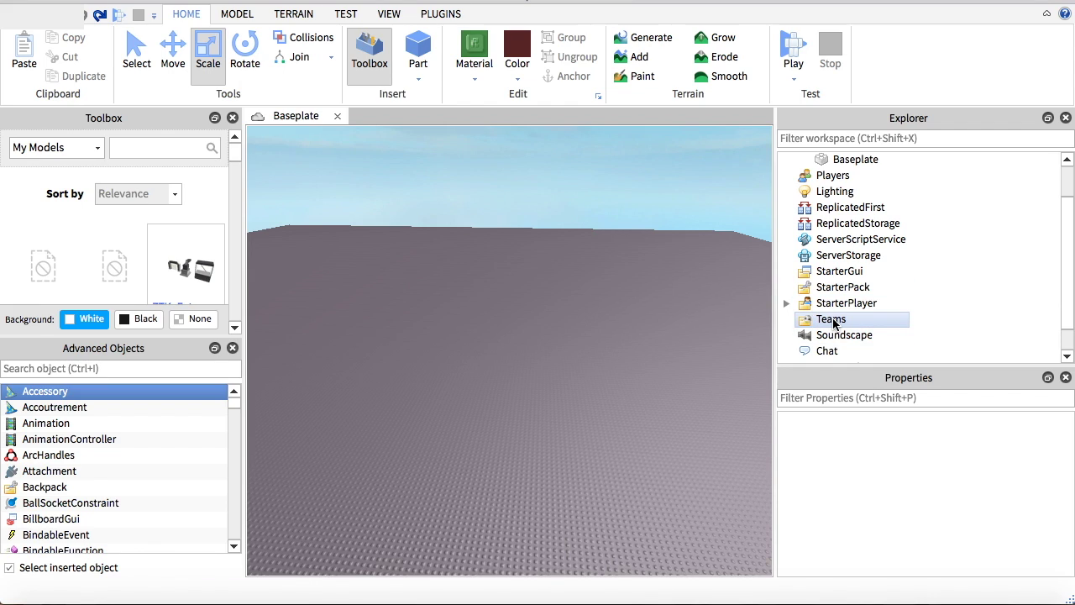
left_click(235, 14)
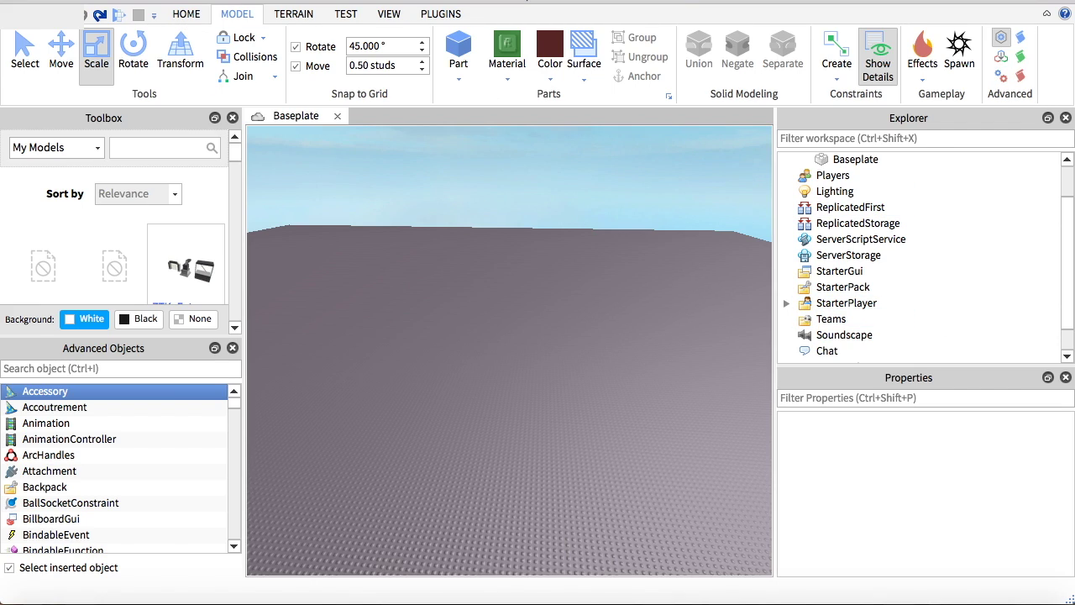
Step: Cut the default Baseplate out of the Workspace
left_click(189, 14)
scroll(927, 228, "up", 1)
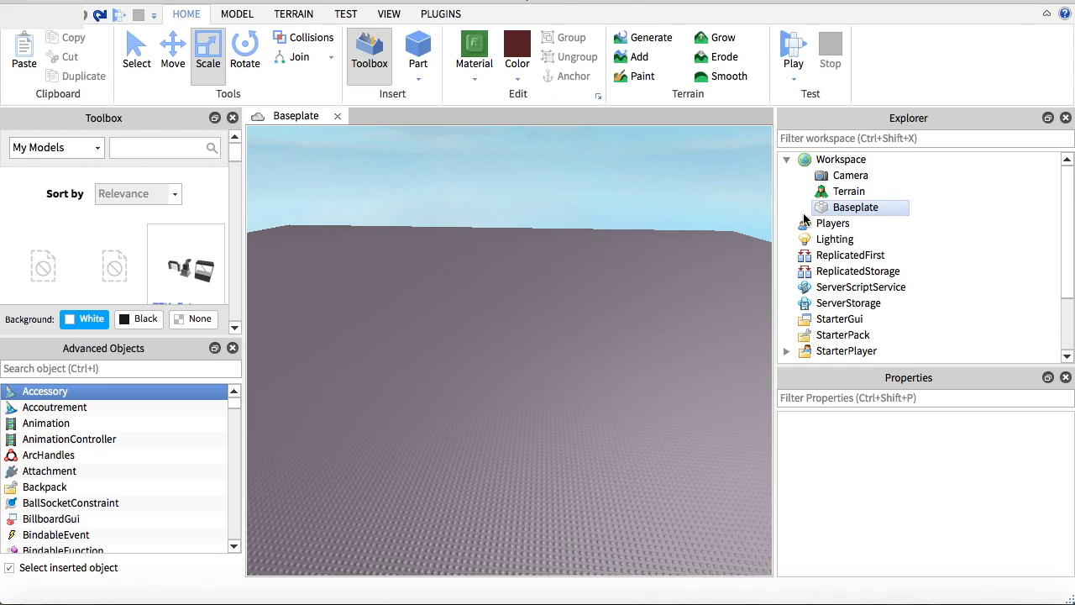
right_click(828, 214)
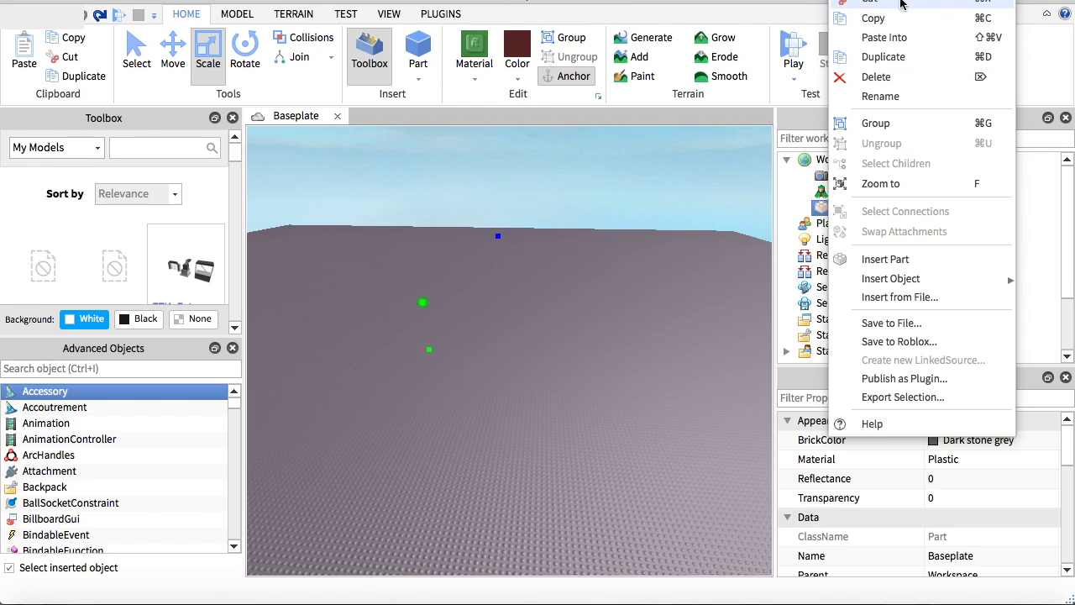
left_click(900, 4)
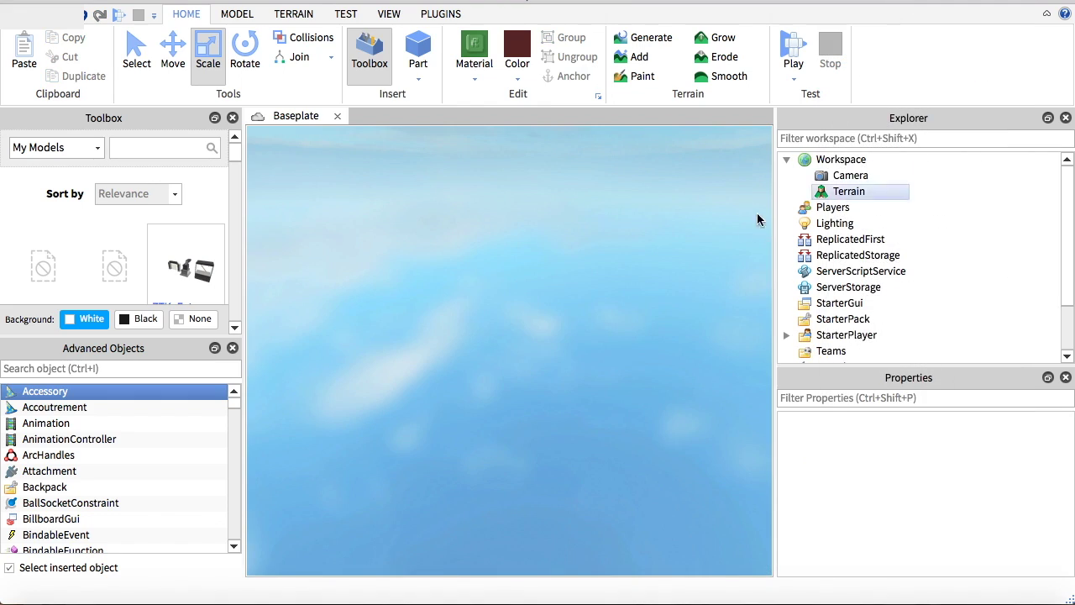
Step: Insert a new block part into the empty workspace and anchor it
left_click(432, 48)
scroll(603, 331, "up", 5)
right_click_drag(603, 330, 603, 329)
scroll(603, 329, "up", 5)
scroll(603, 330, "down", 2)
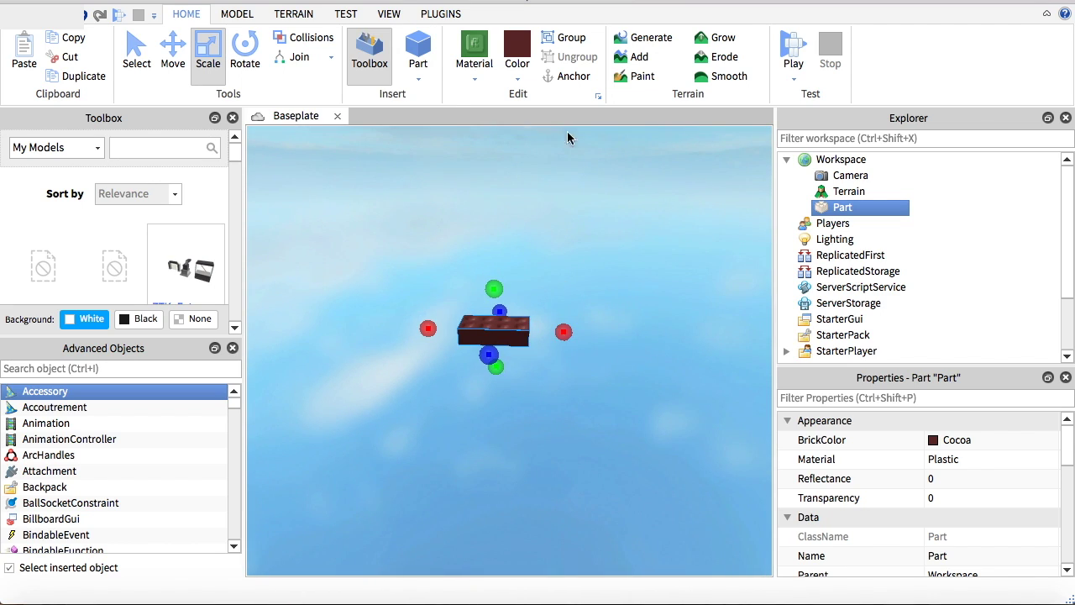
right_click_drag(620, 241, 620, 242)
scroll(620, 241, "down", 3)
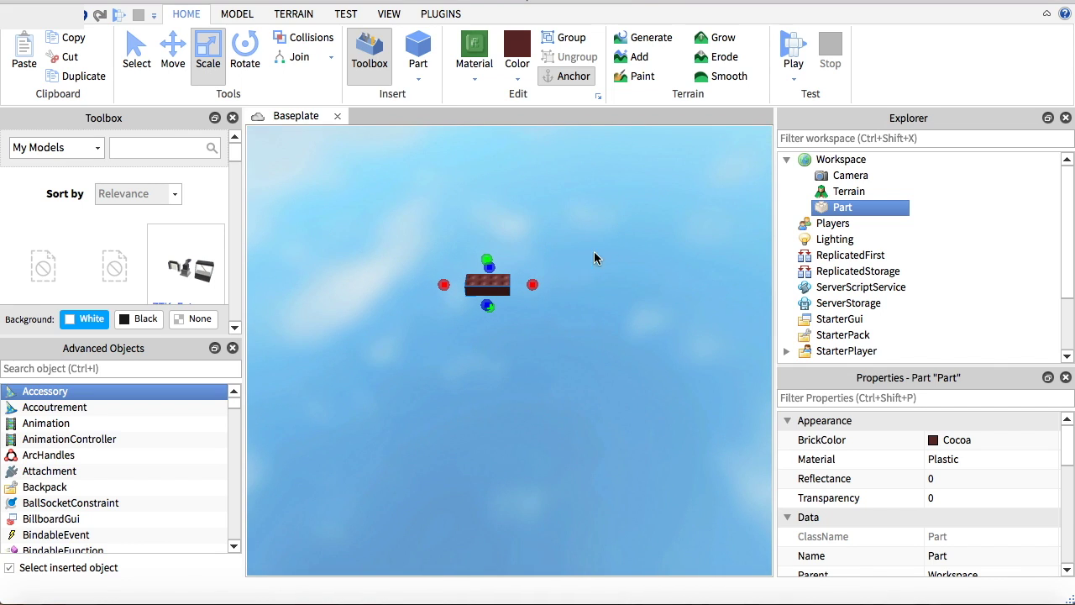
Step: Stretch the anchored part along its length in both directions into a long, narrow strip
left_click_drag(530, 283, 577, 277)
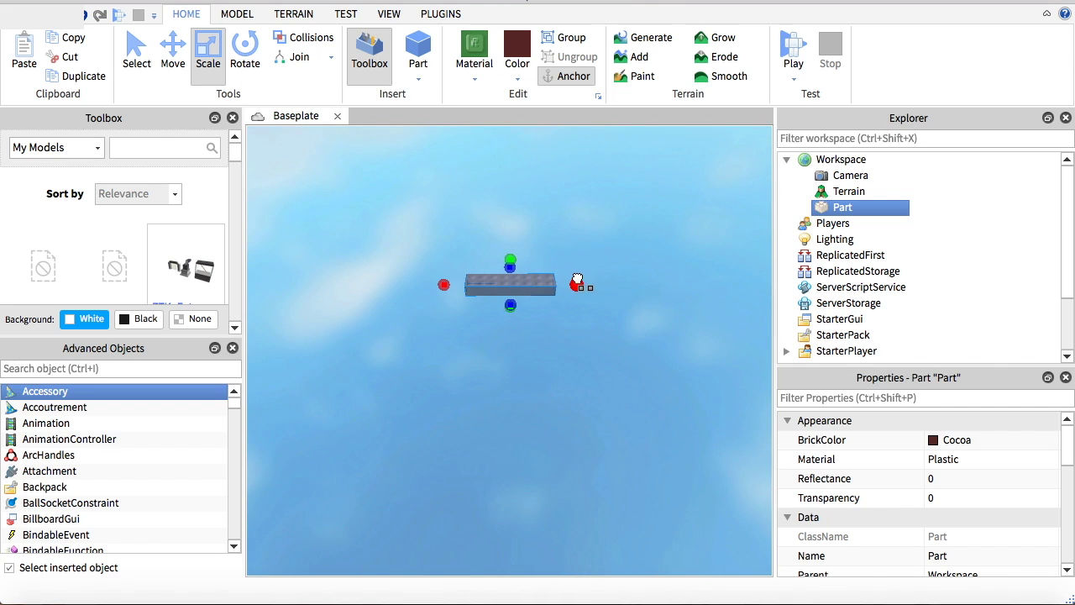
right_click_drag(576, 277, 576, 277)
left_click_drag(528, 275, 337, 261)
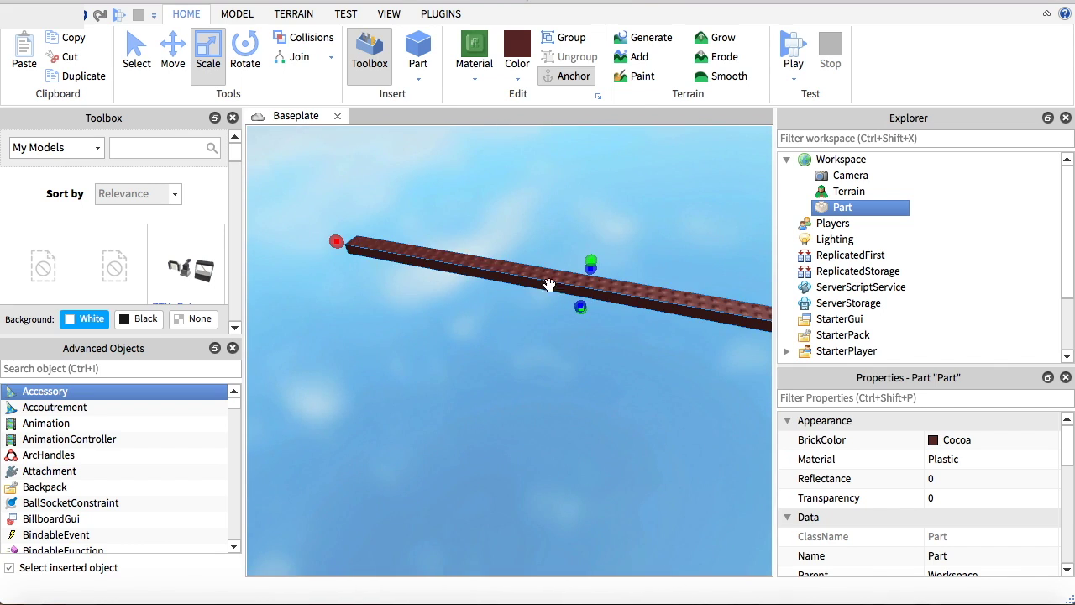
scroll(546, 290, "down", 2)
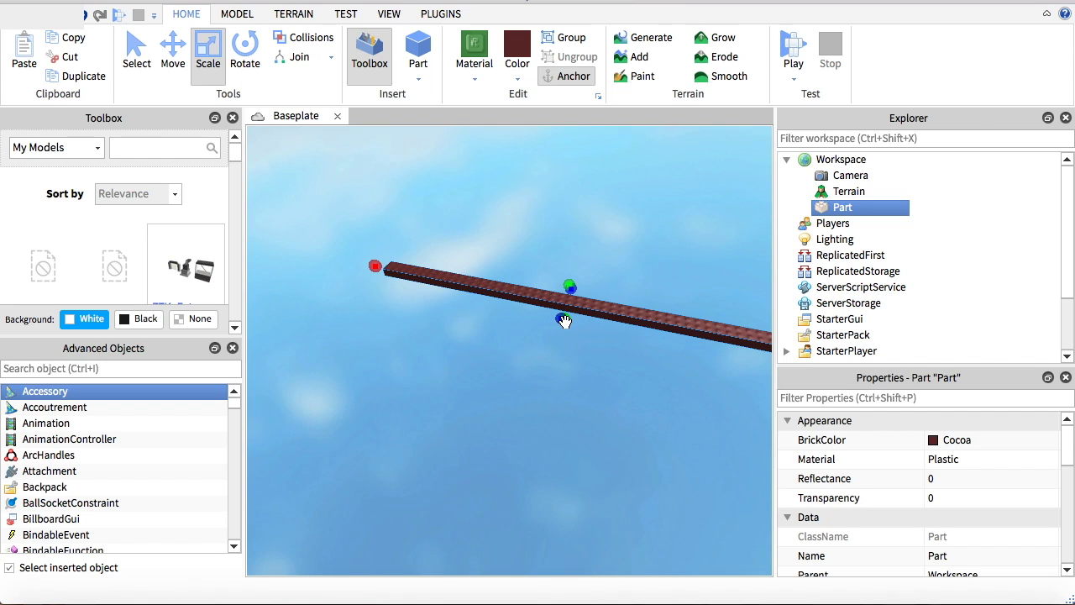
Step: Widen the strip on both long sides into a large, thin, roughly square plate
left_click_drag(563, 320, 370, 500)
left_click_drag(570, 286, 619, 230)
scroll(618, 230, "down", 3)
right_click_drag(618, 230, 601, 232)
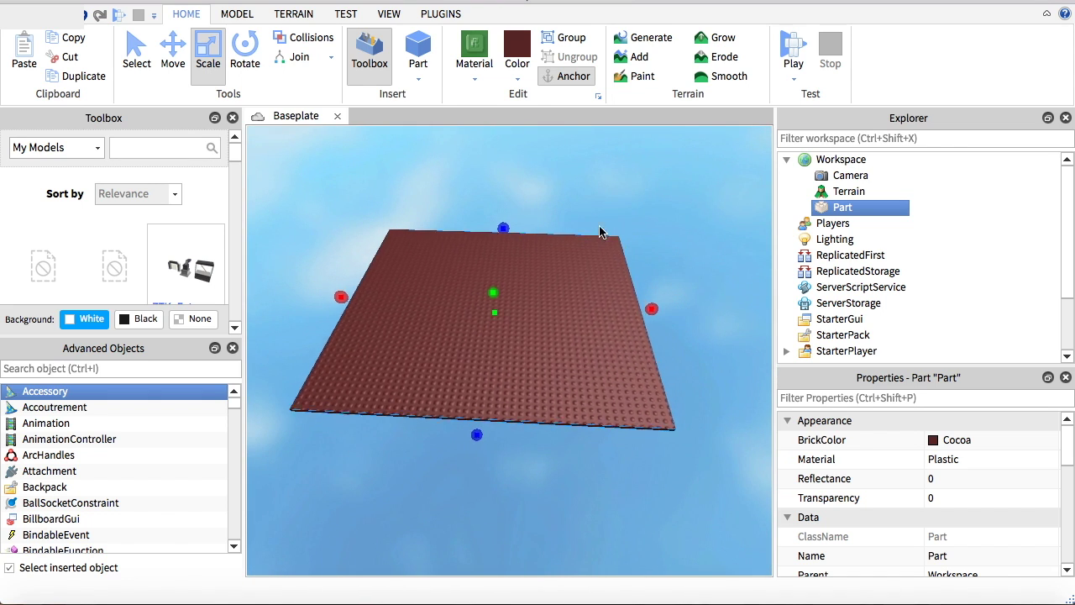
scroll(504, 294, "down", 3)
scroll(489, 303, "up", 3)
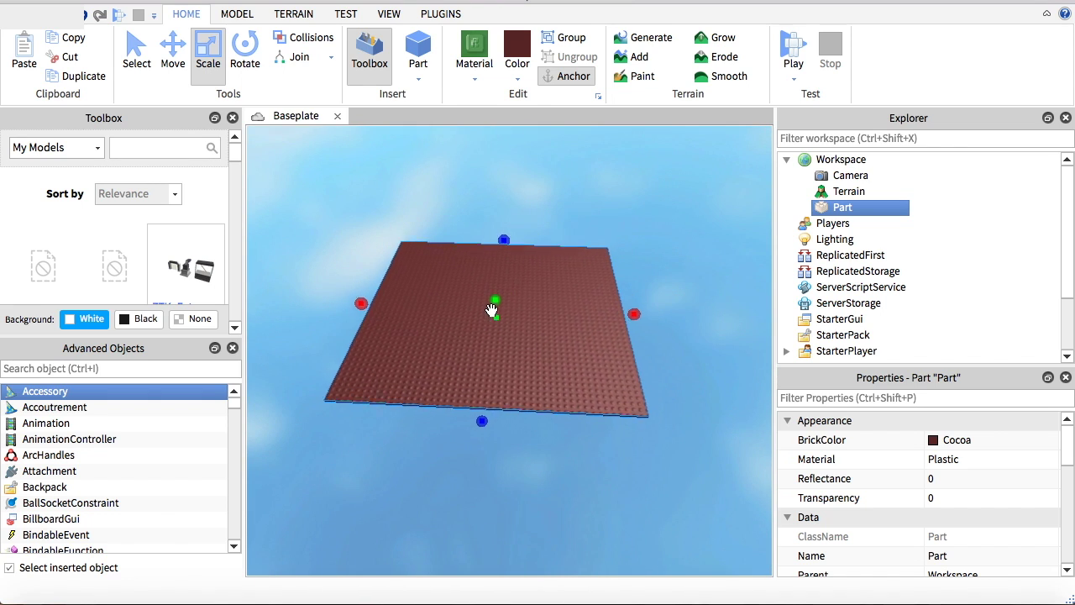
Step: Extend one side of the square plate to make it a wider rectangle, and deselect it
scroll(517, 243, "down", 4)
scroll(519, 246, "up", 1)
right_click_drag(519, 245, 524, 228)
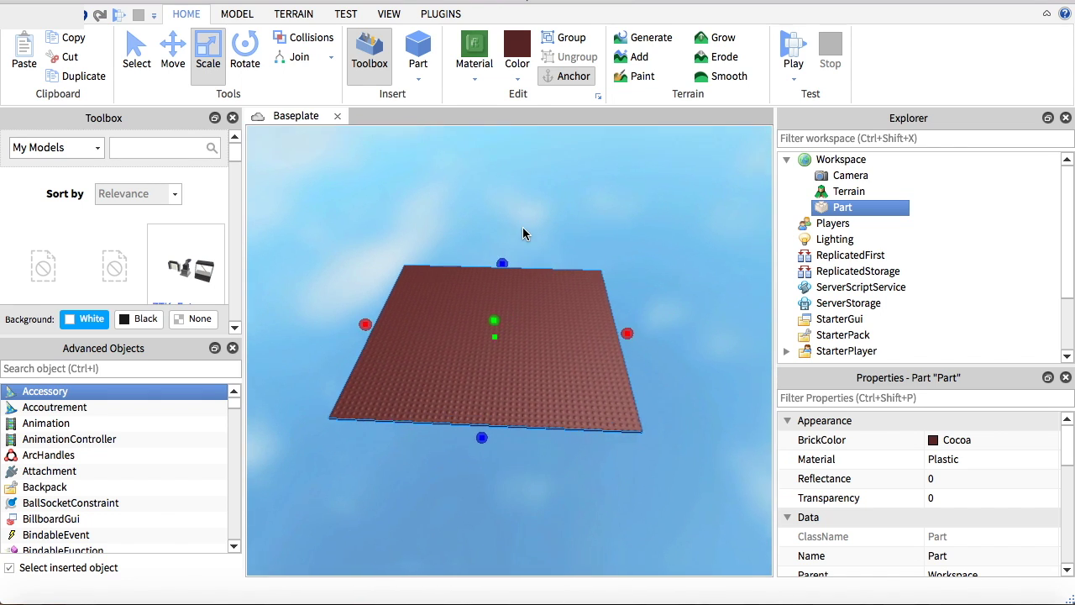
scroll(522, 227, "up", 6)
scroll(523, 228, "down", 5)
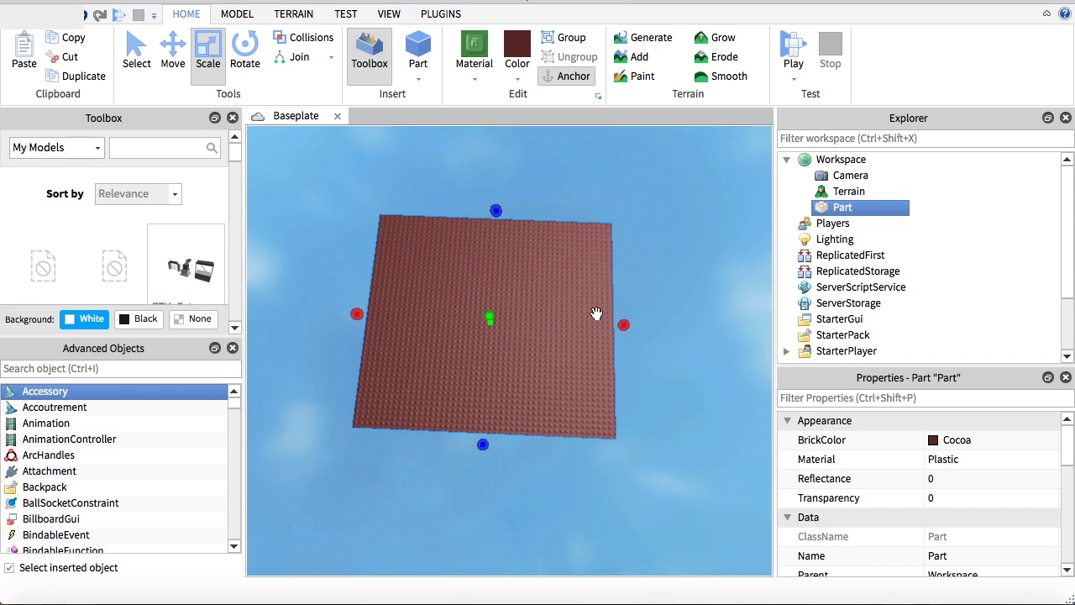
scroll(597, 314, "down", 1)
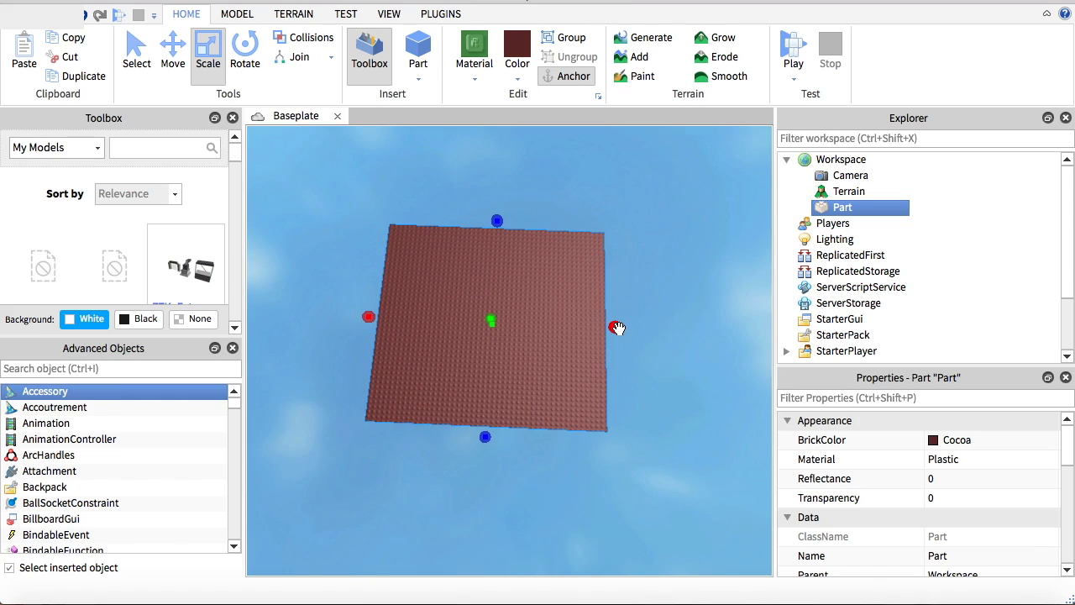
left_click_drag(618, 328, 691, 303)
left_click(692, 294)
Step: Examine the rectangular plate's size from near and far, and reselect the part
scroll(676, 279, "up", 2)
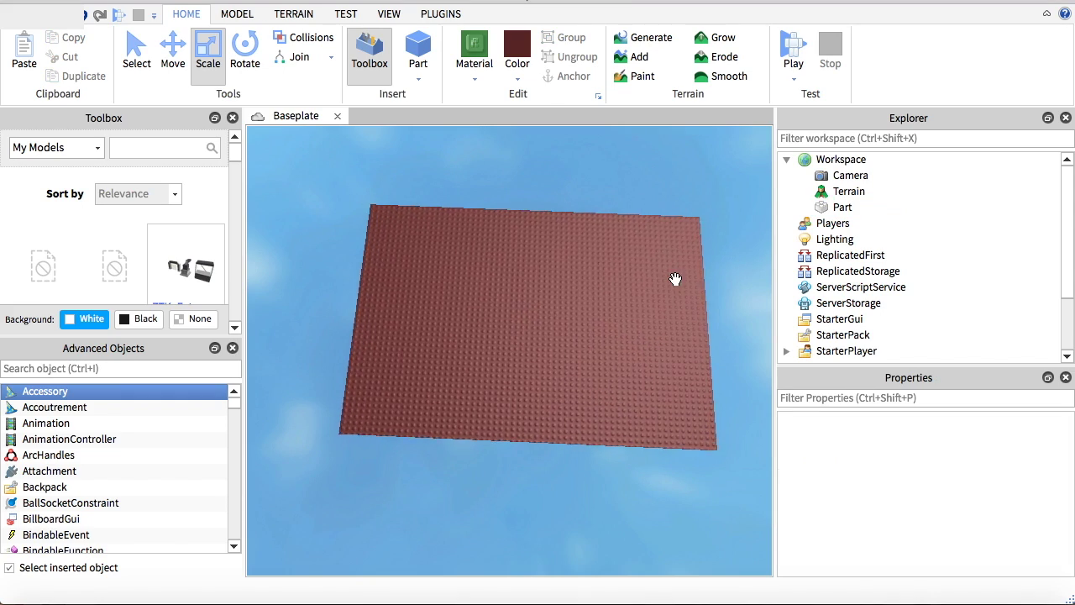
scroll(663, 278, "up", 3)
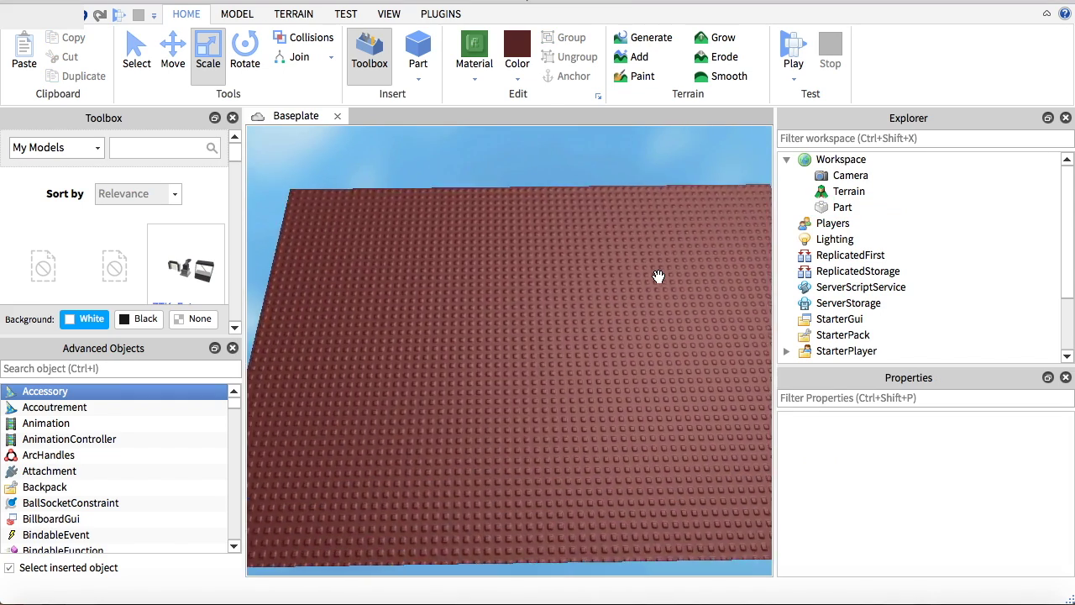
scroll(588, 319, "down", 3)
scroll(421, 311, "up", 2)
scroll(485, 336, "down", 2)
scroll(578, 324, "up", 4)
right_click_drag(576, 324, 576, 325)
left_click(577, 325)
scroll(588, 302, "down", 3)
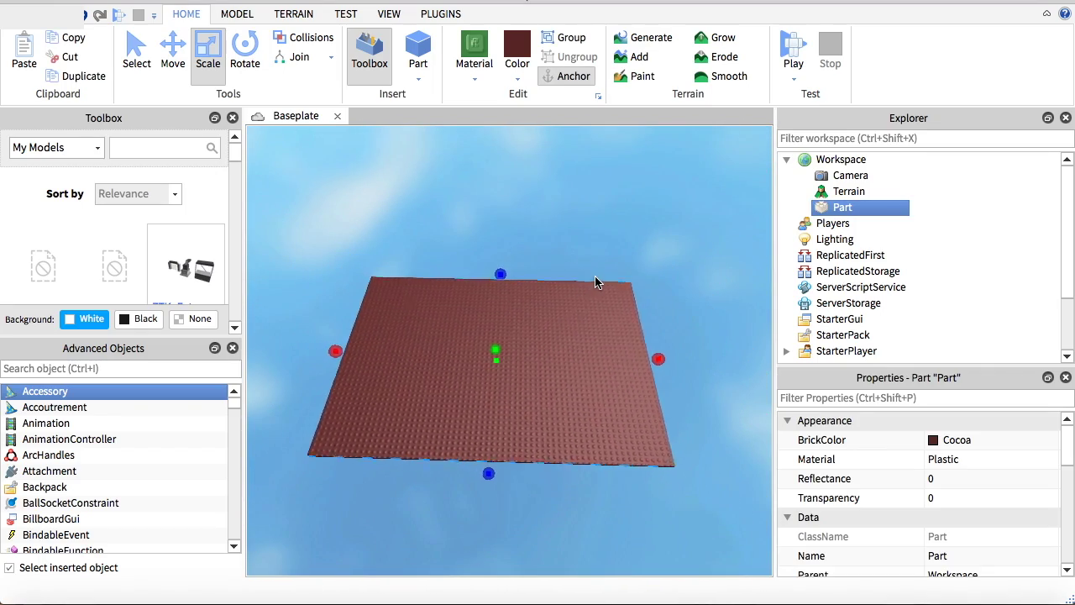
Step: Deselect the plate and set the colour for newly inserted parts to Really red
left_click(622, 282)
scroll(535, 166, "up", 8)
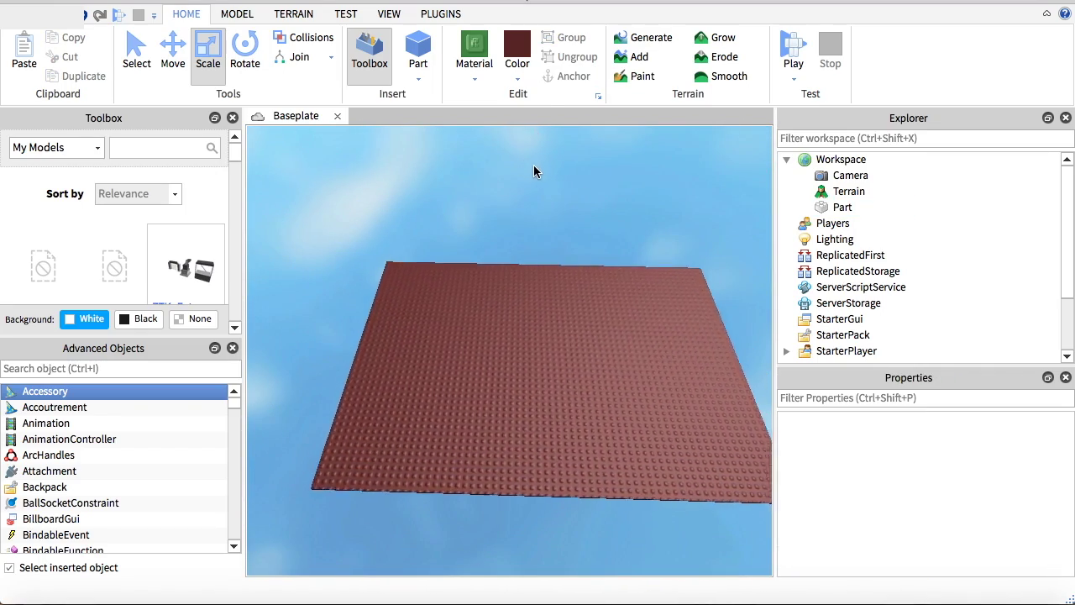
scroll(540, 176, "down", 2)
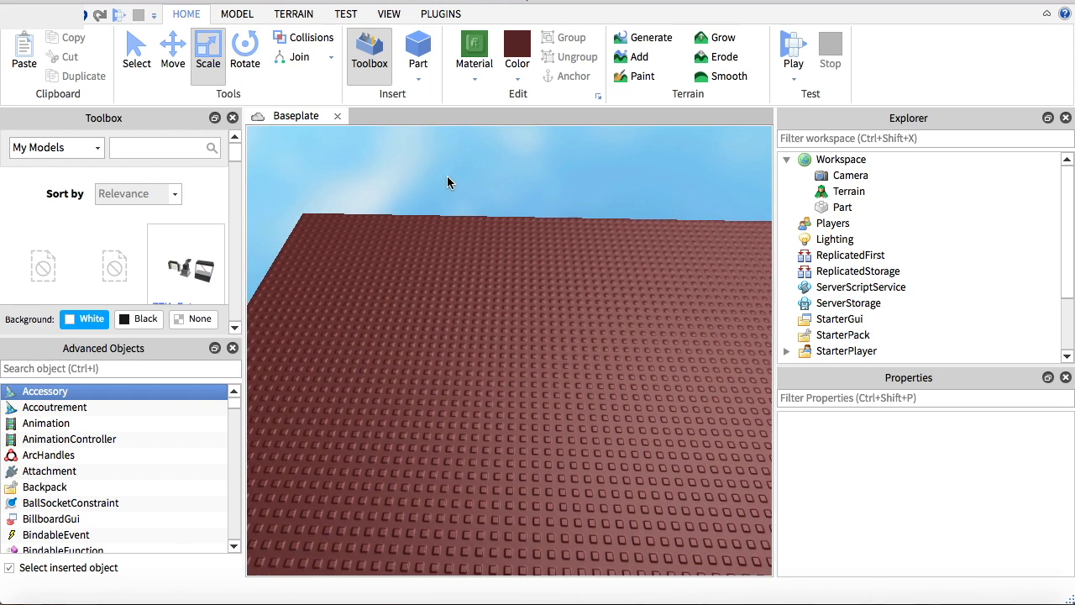
left_click(250, 15)
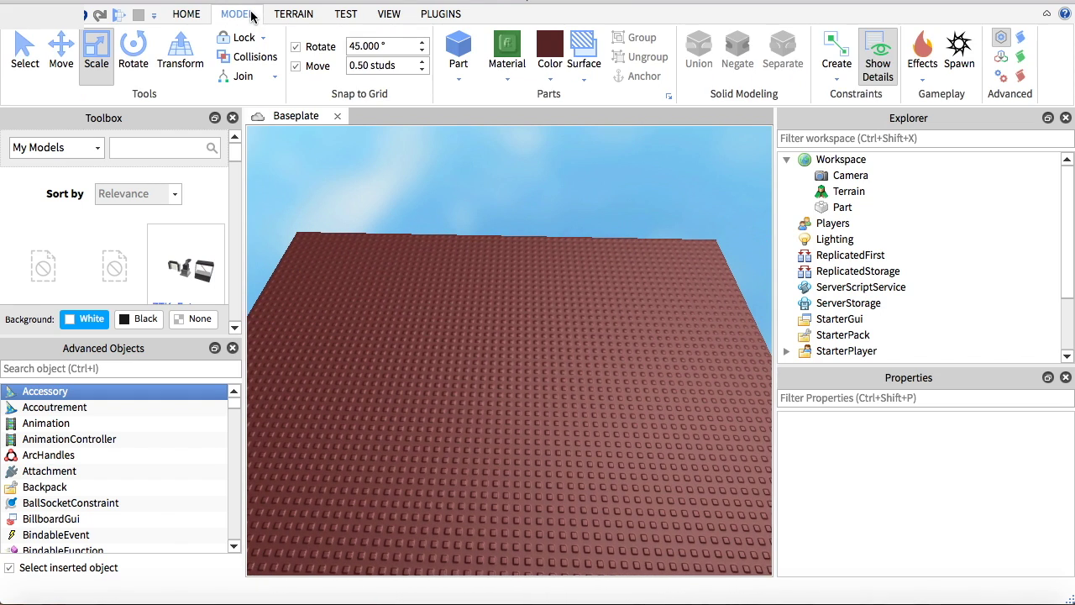
left_click(551, 59)
left_click(782, 225)
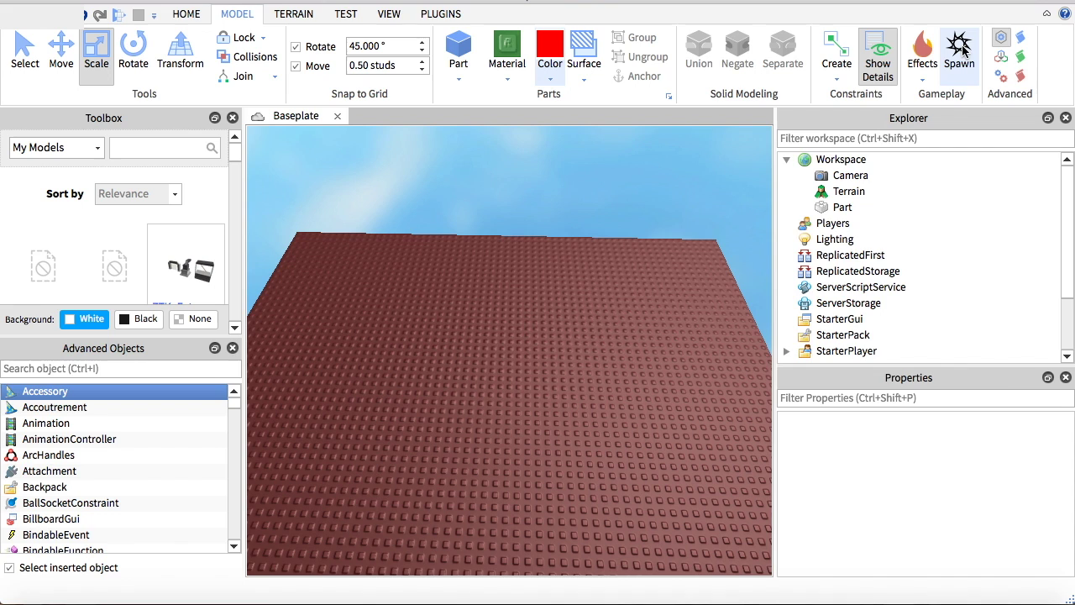
Step: Insert a spawn location and move it slightly towards the middle of the plate
left_click(958, 50)
left_click(562, 225)
scroll(562, 228, "up", 3)
scroll(564, 233, "down", 4)
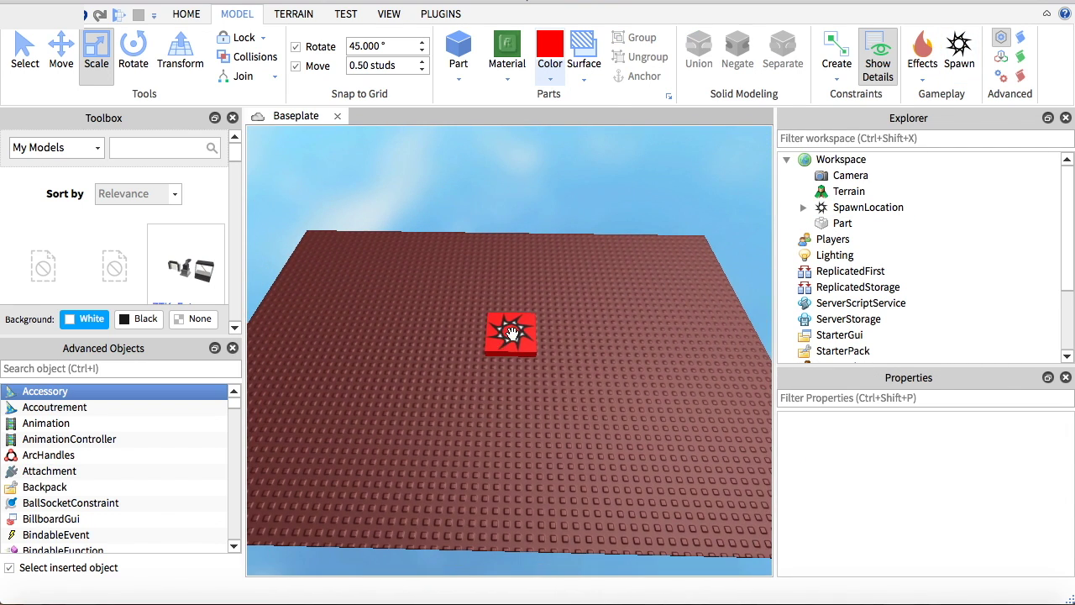
left_click_drag(512, 333, 515, 356)
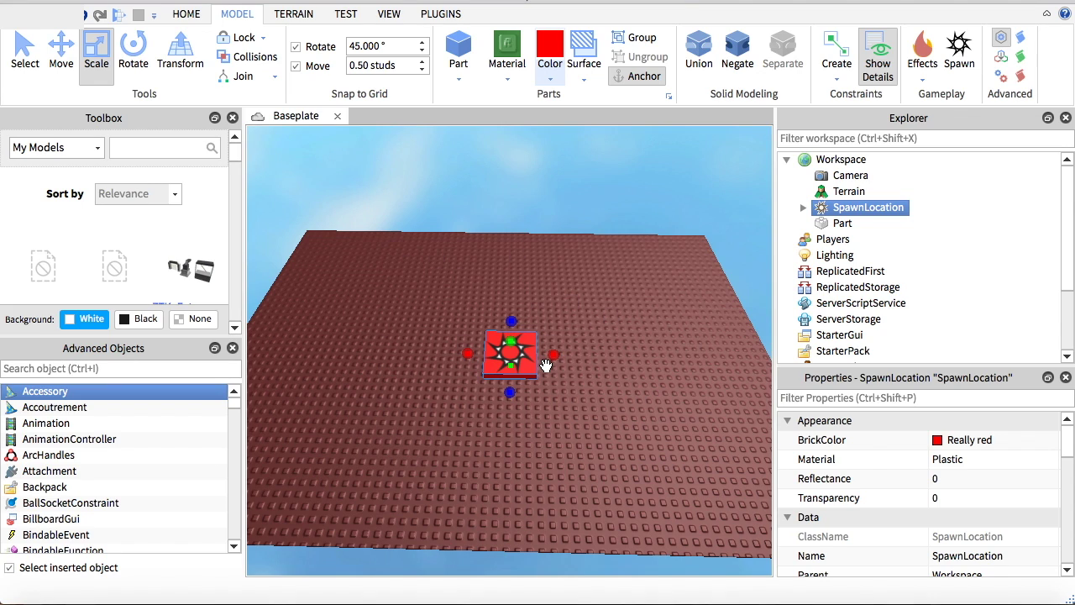
Step: Configure the spawn location's team settings: AllowTeamChangeOnTouch on, Neutral off, and TeamColor Really red
scroll(546, 364, "up", 8)
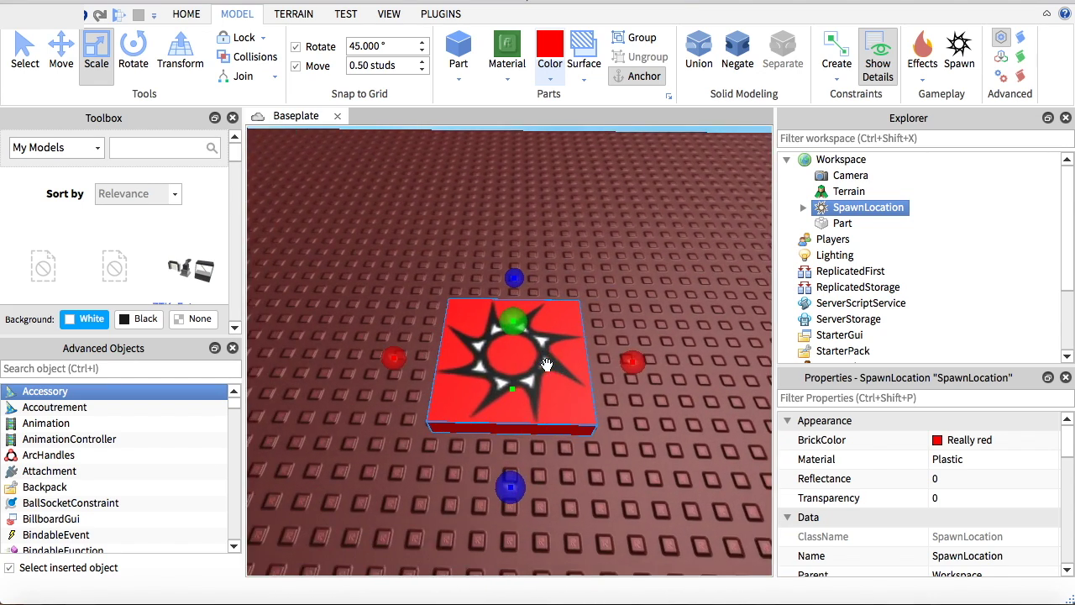
scroll(546, 364, "down", 5)
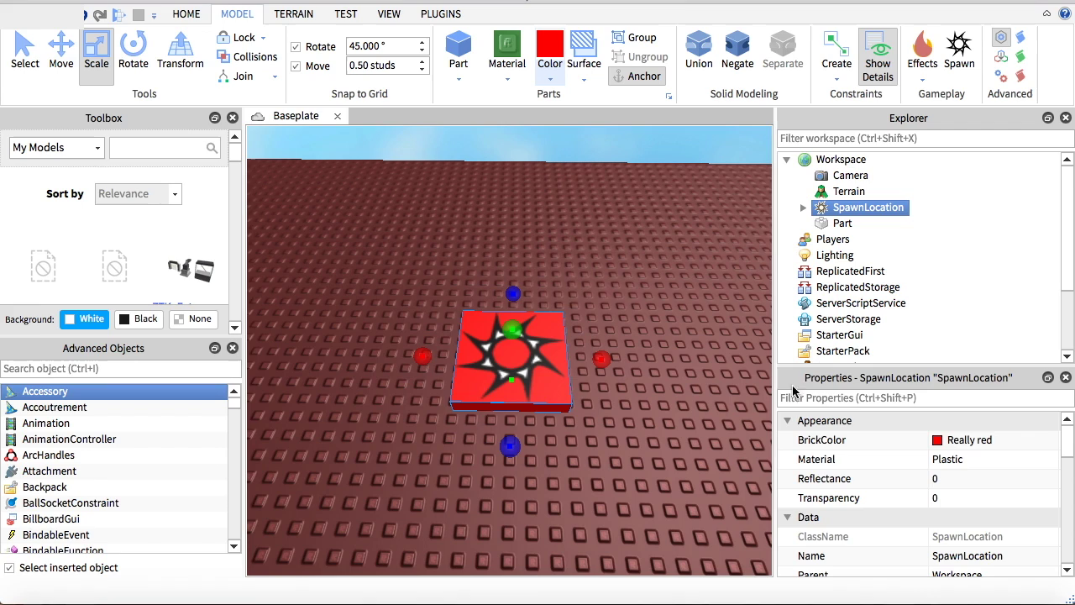
scroll(972, 449, "down", 5)
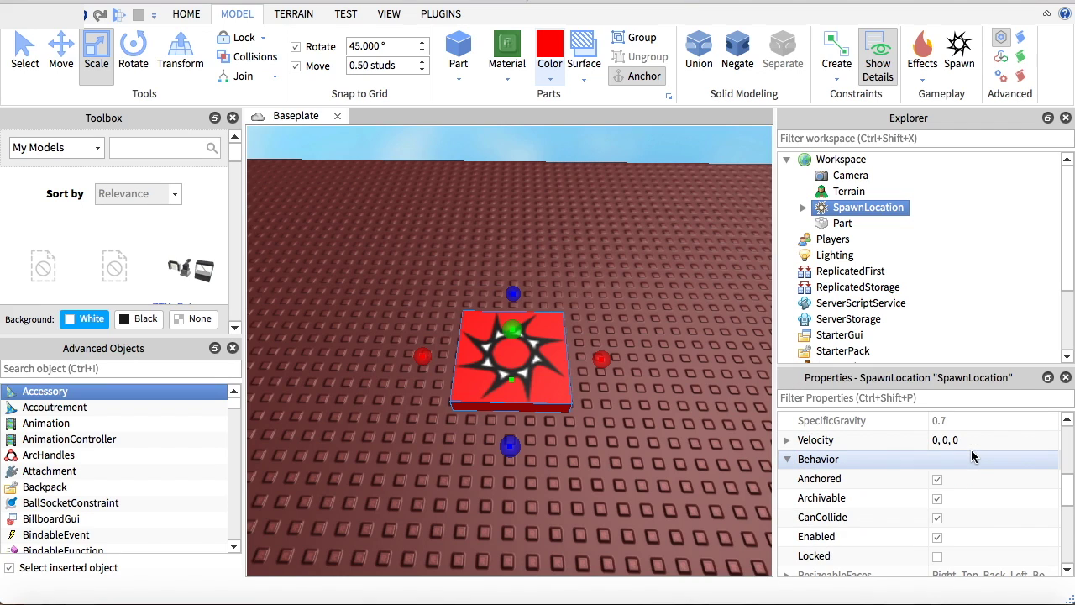
scroll(975, 468, "down", 3)
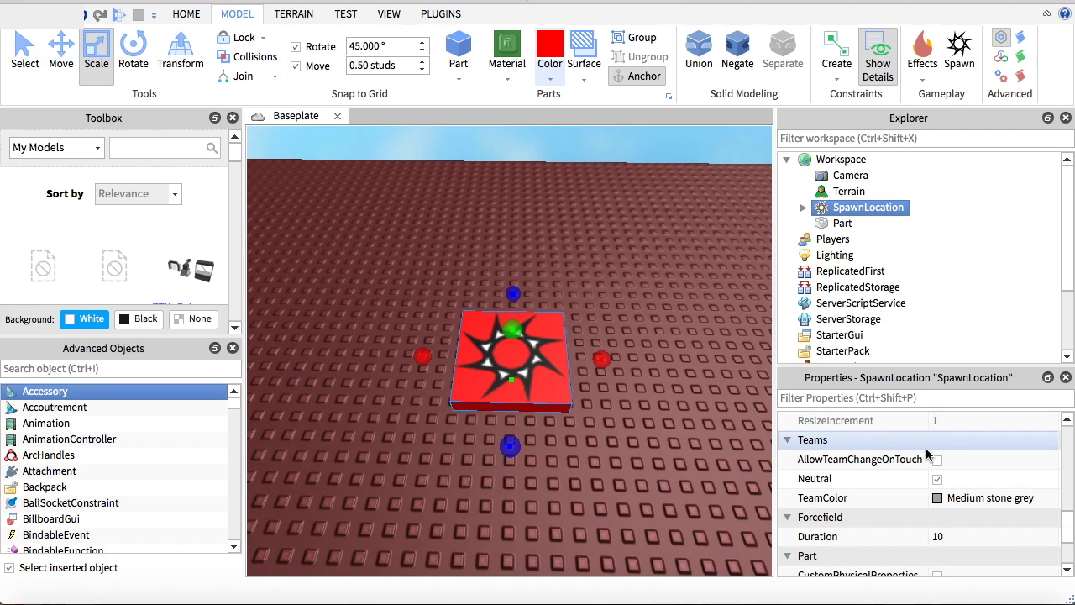
left_click(937, 460)
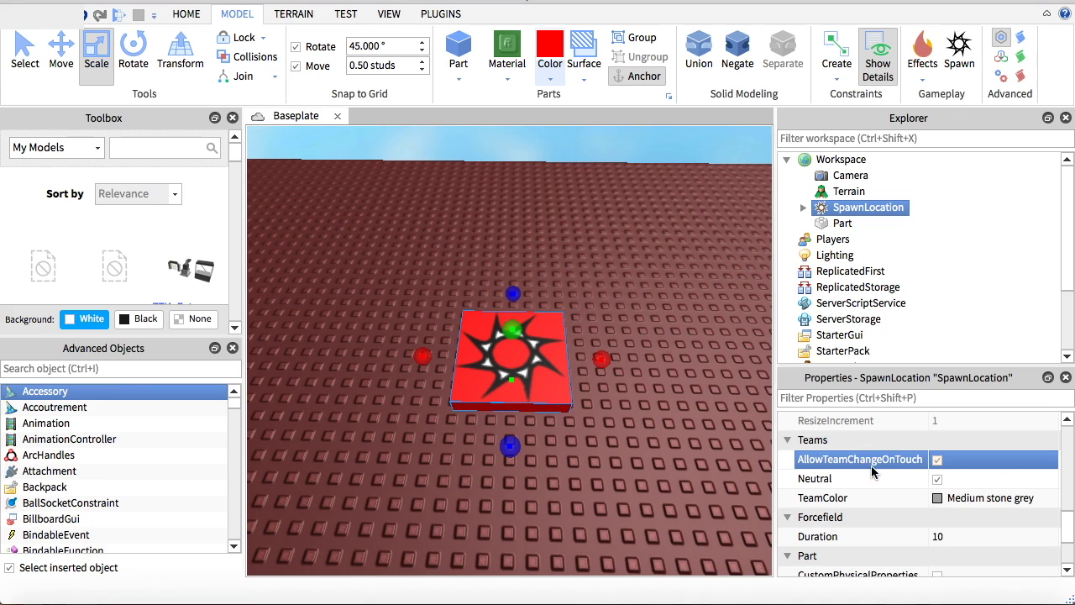
left_click(939, 479)
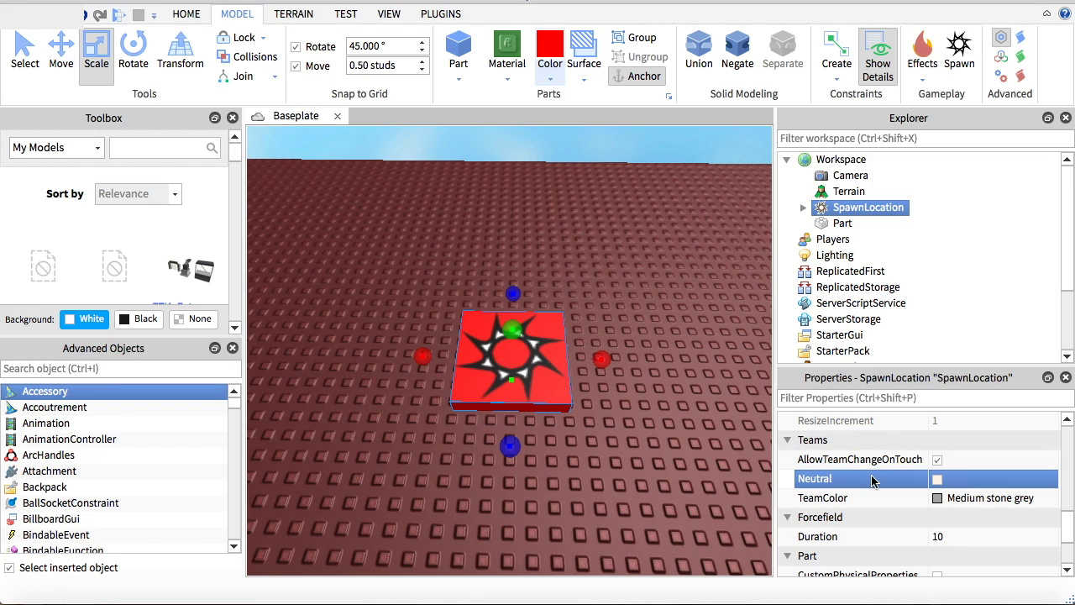
left_click(928, 500)
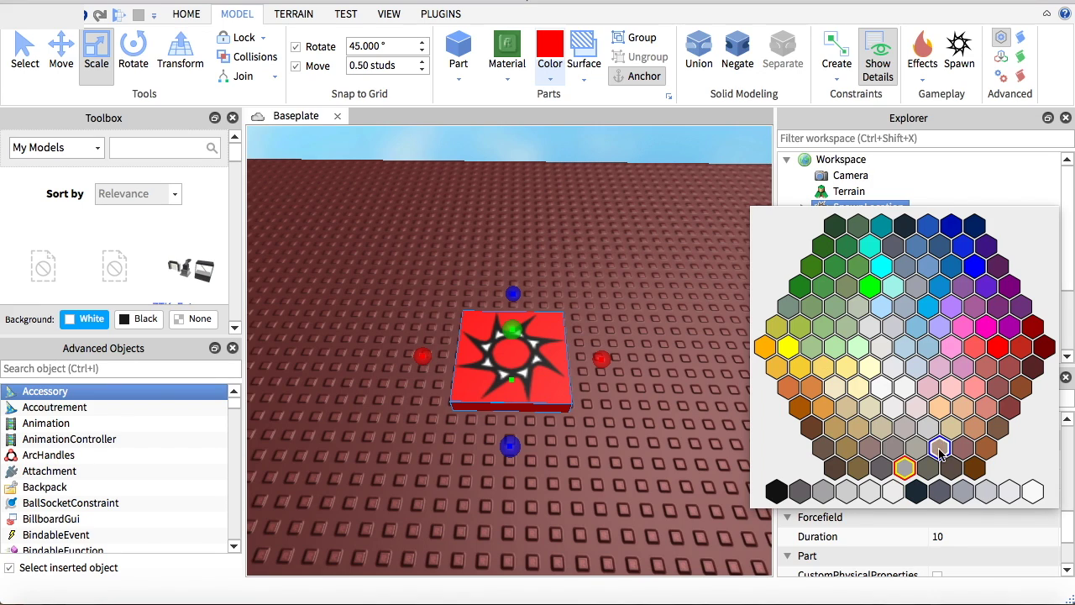
left_click(996, 347)
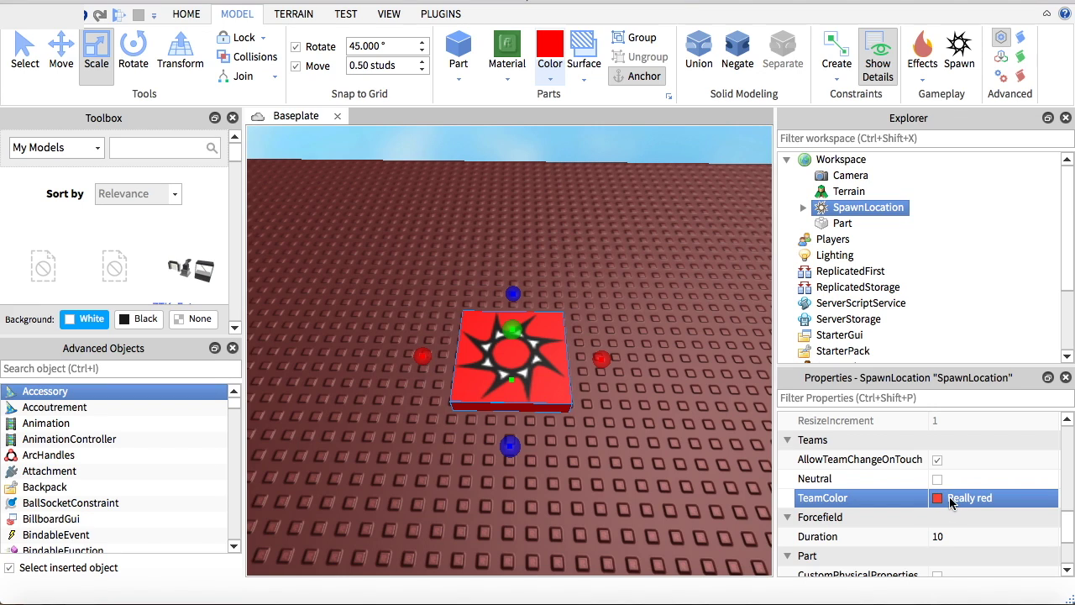
Step: Add a team under Teams, name it Stage 1, and set its TeamColor to Really red
scroll(919, 270, "down", 3)
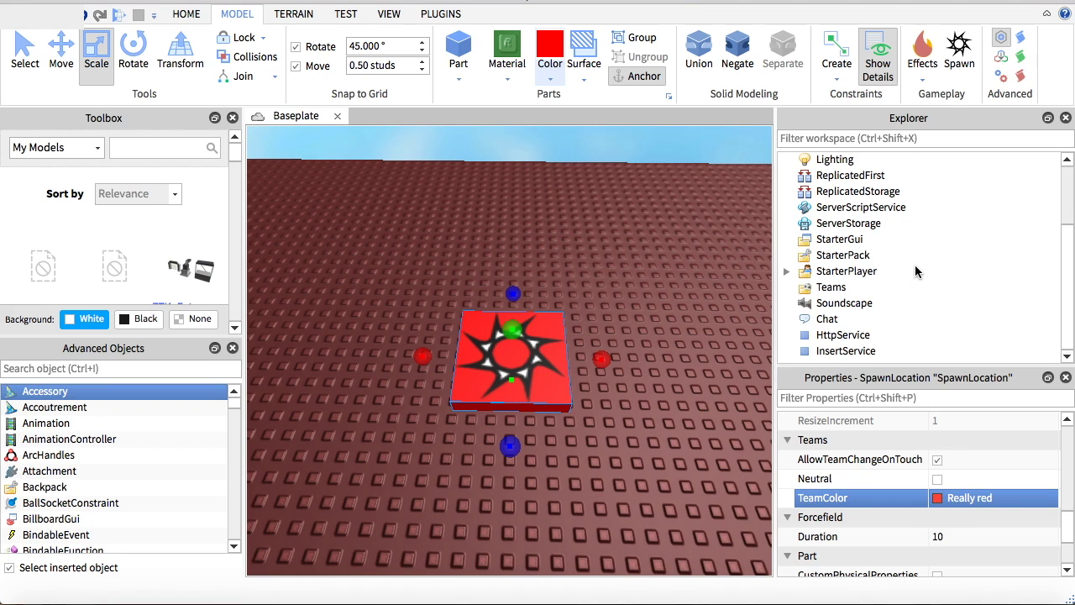
right_click(869, 289)
mouse_move(1018, 281)
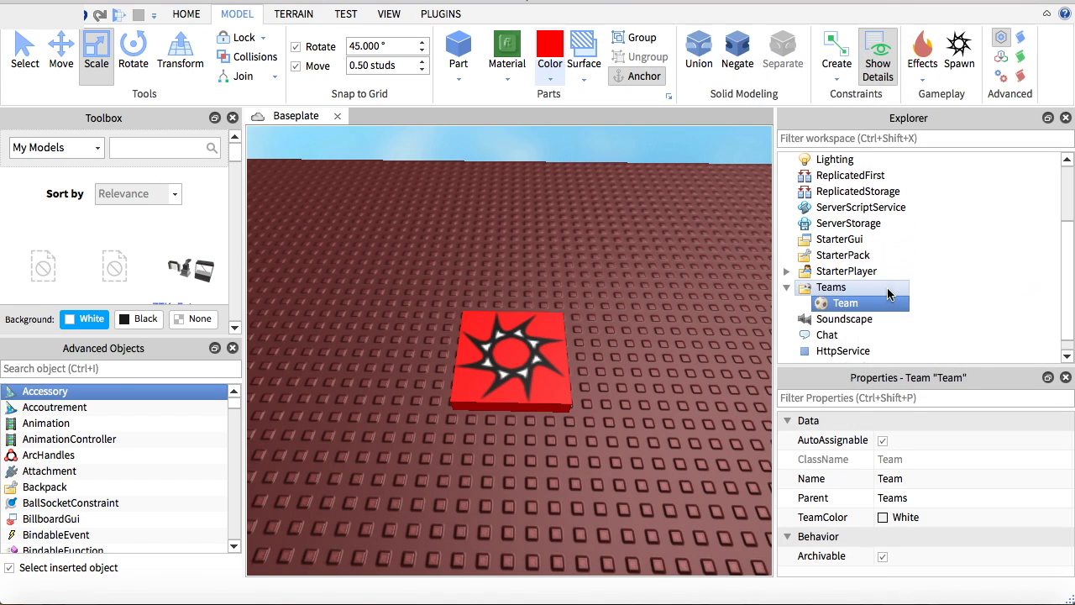
right_click(882, 303)
left_click(940, 96)
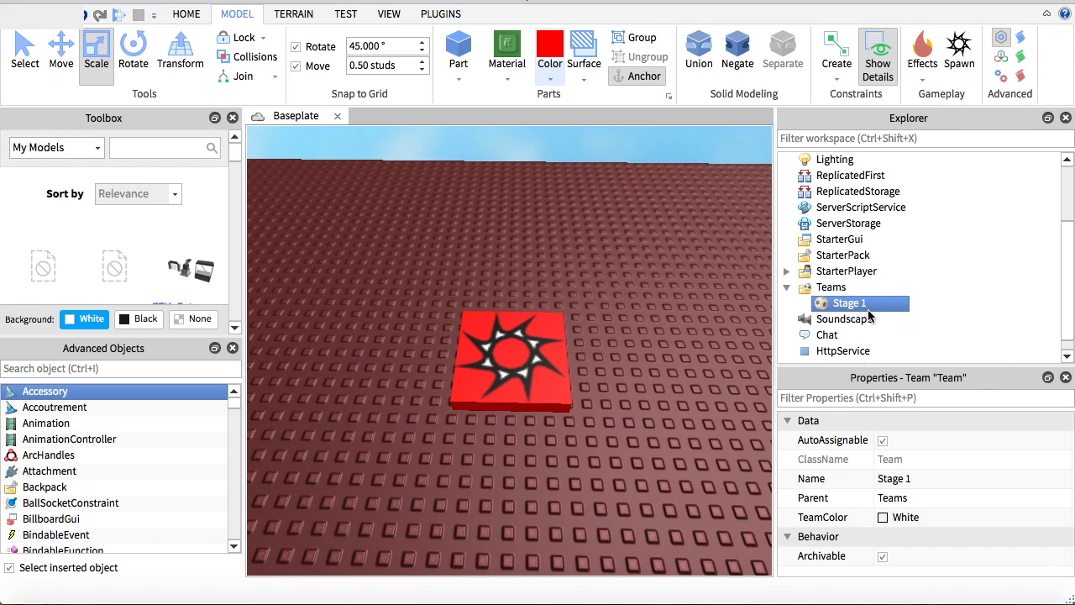
left_click(916, 520)
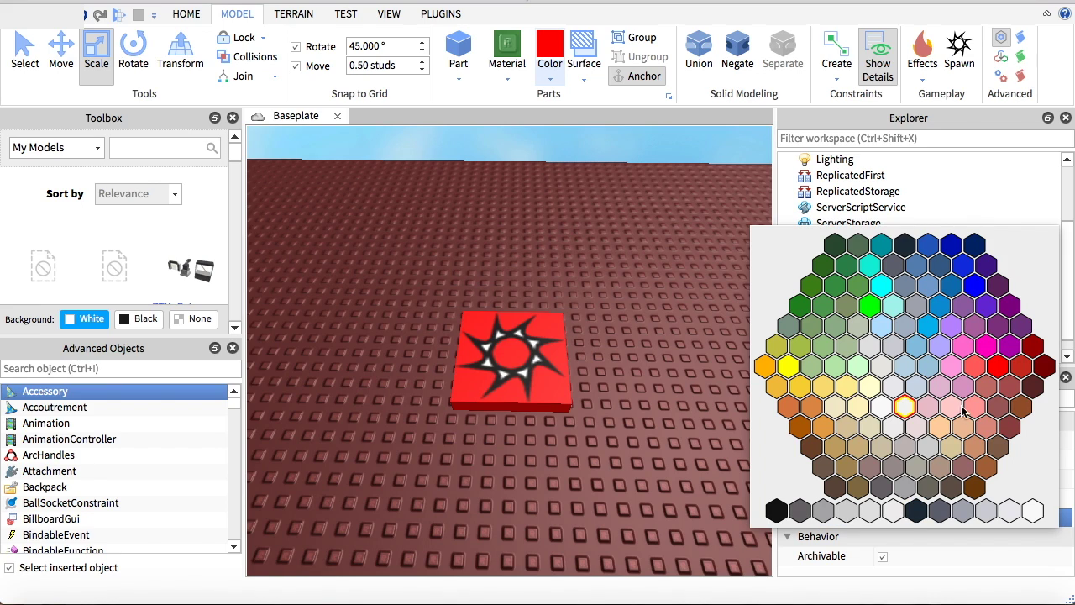
left_click(1003, 362)
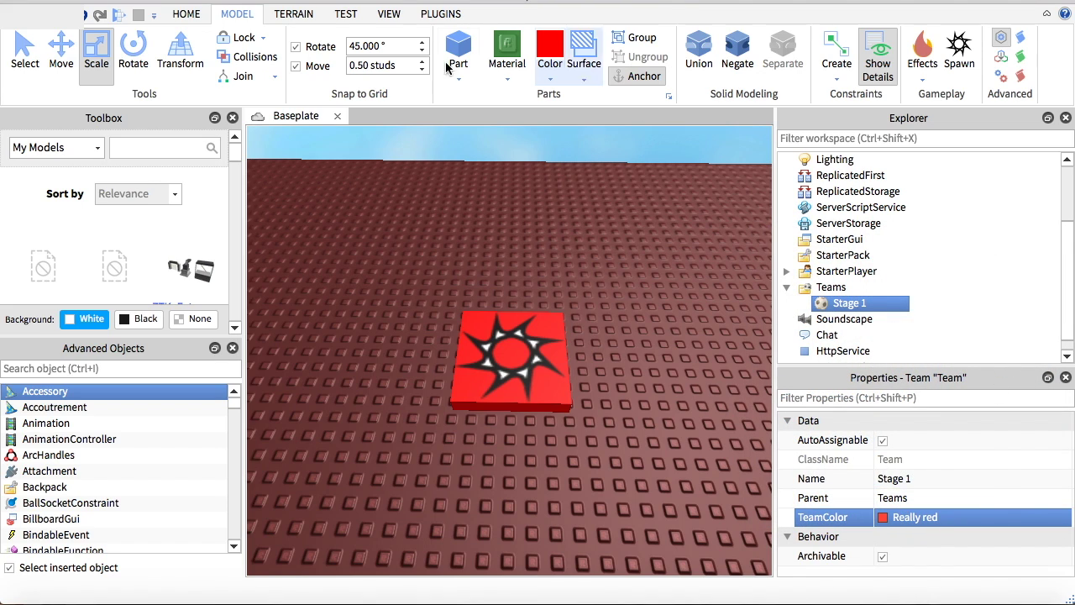
Step: Run a playtest to check spawning on the Stage 1 team, and stop it
left_click(130, 16)
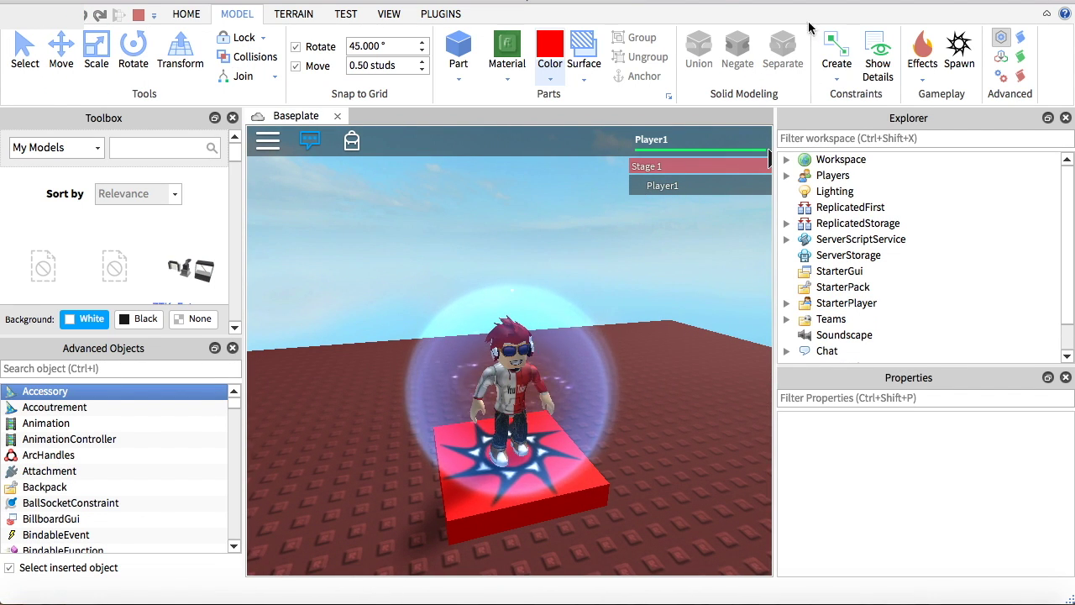
left_click(139, 14)
Step: Examine the platform and its spawn location from near and far, up to the plate's far edge
scroll(571, 280, "down", 5)
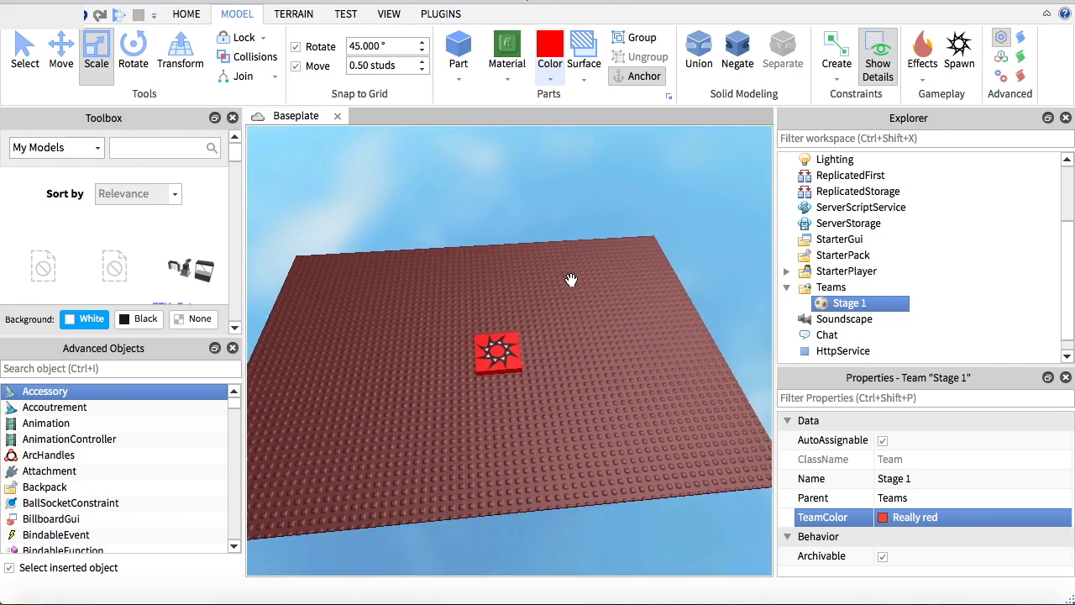
scroll(571, 279, "down", 5)
scroll(571, 280, "up", 6)
right_click_drag(567, 391, 566, 387)
scroll(566, 388, "up", 5)
scroll(566, 387, "down", 8)
scroll(566, 388, "up", 4)
scroll(566, 387, "down", 3)
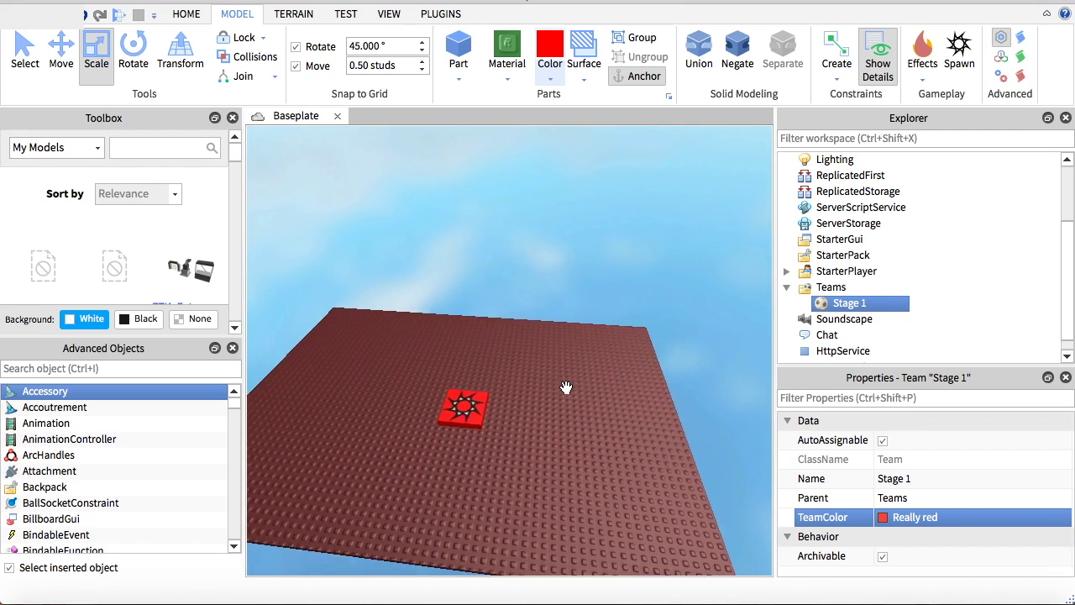
scroll(565, 386, "down", 3)
scroll(565, 387, "up", 5)
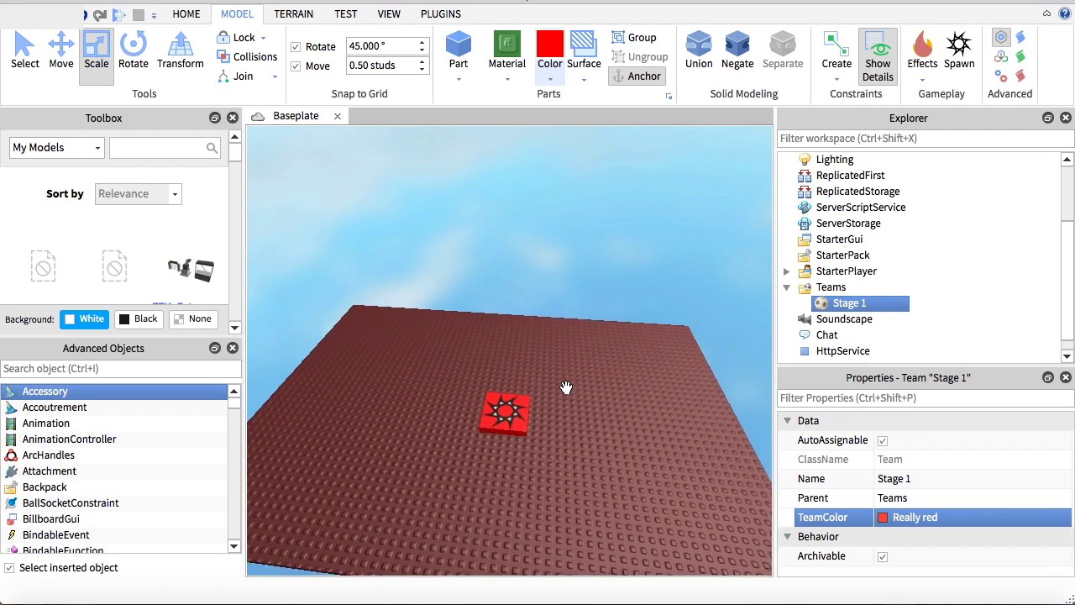
scroll(566, 387, "down", 2)
scroll(565, 386, "up", 4)
right_click_drag(566, 387, 566, 387)
scroll(566, 387, "down", 4)
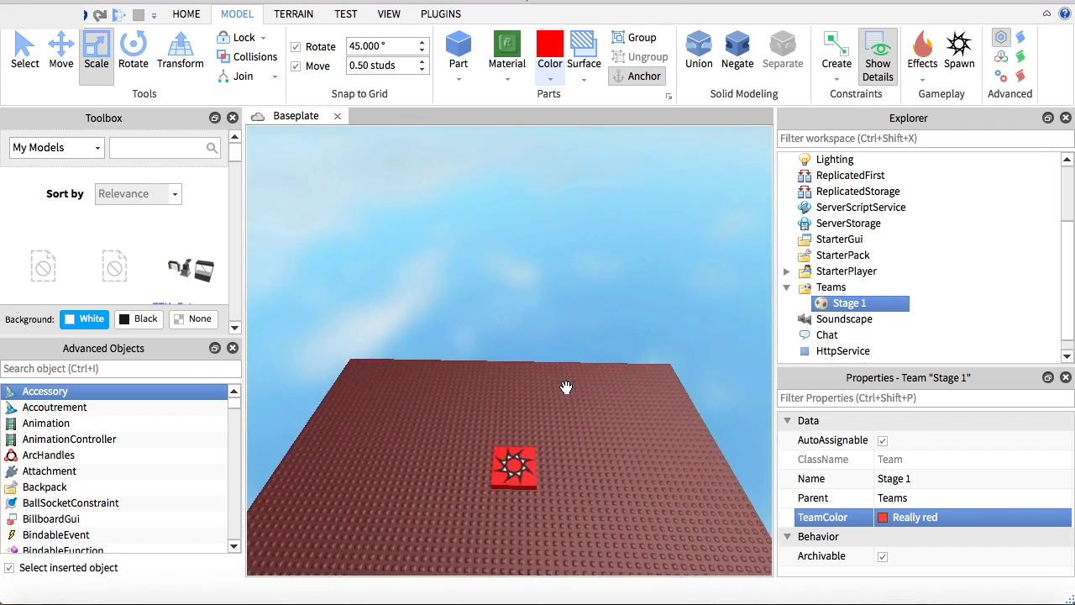
scroll(565, 387, "down", 4)
scroll(541, 359, "up", 4)
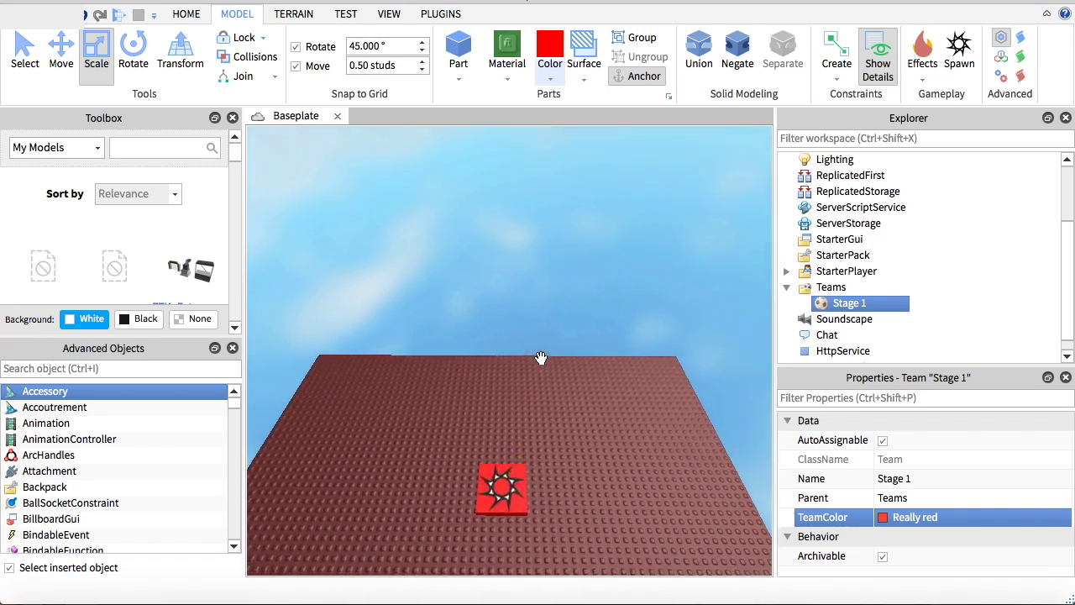
scroll(540, 357, "up", 5)
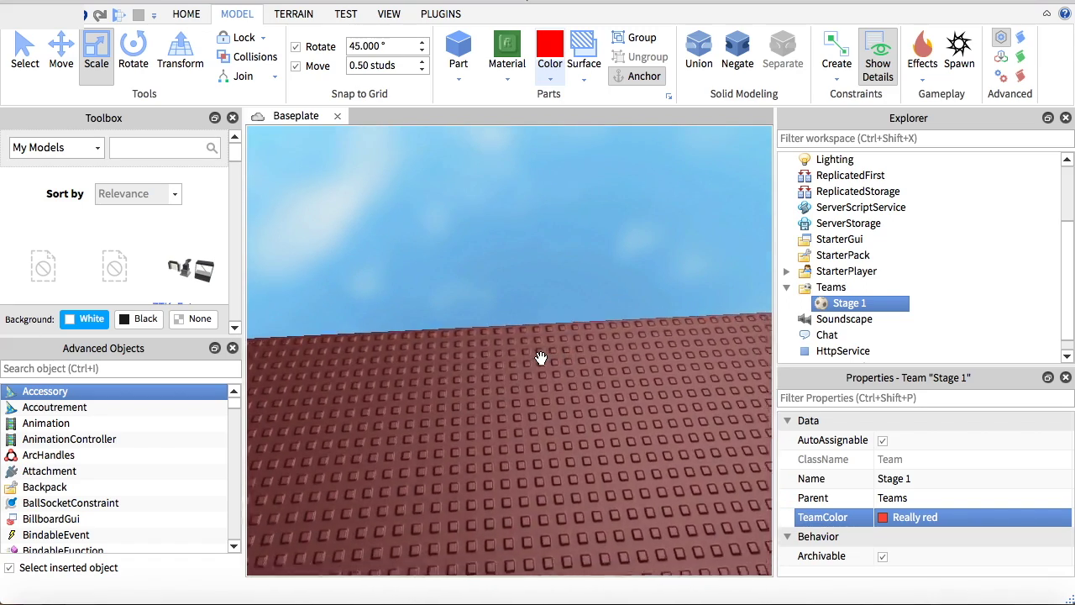
scroll(540, 357, "down", 4)
scroll(541, 357, "up", 5)
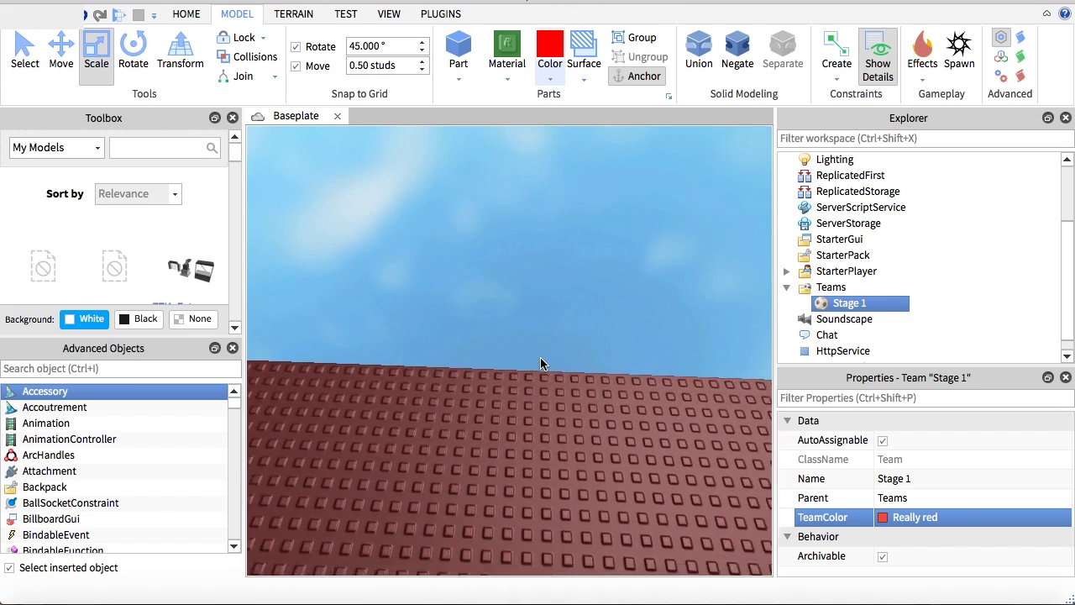
Step: Insert a new part while the Stage 1 team is selected, and look around for it
left_click(186, 13)
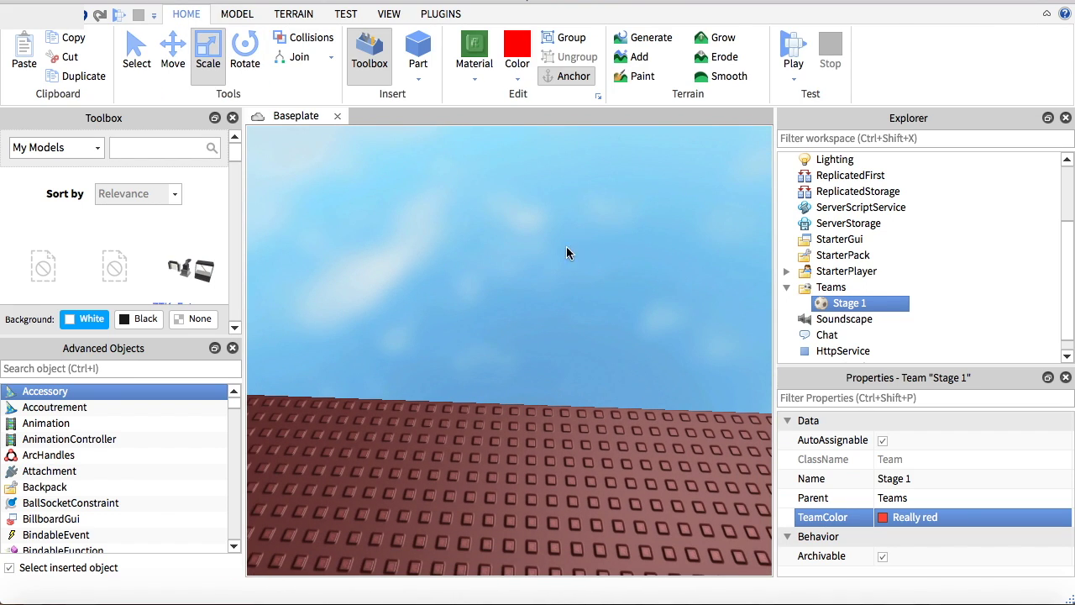
left_click(418, 48)
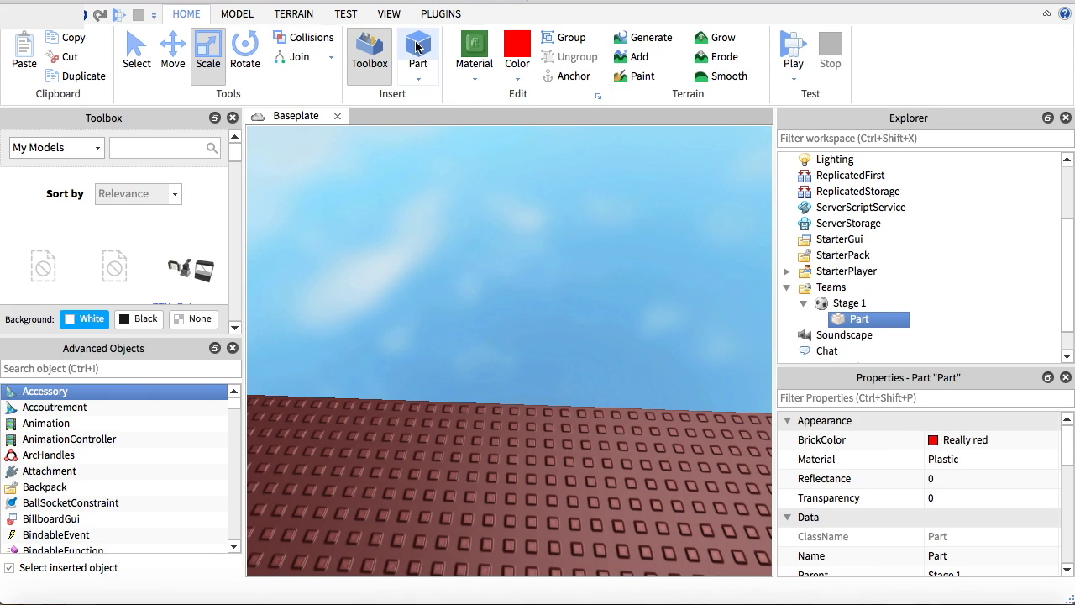
right_click_drag(513, 285, 513, 285)
key("w")
Step: Clear the selection, insert another red part in the workspace, and place it on the plate near its edge
left_click(664, 291)
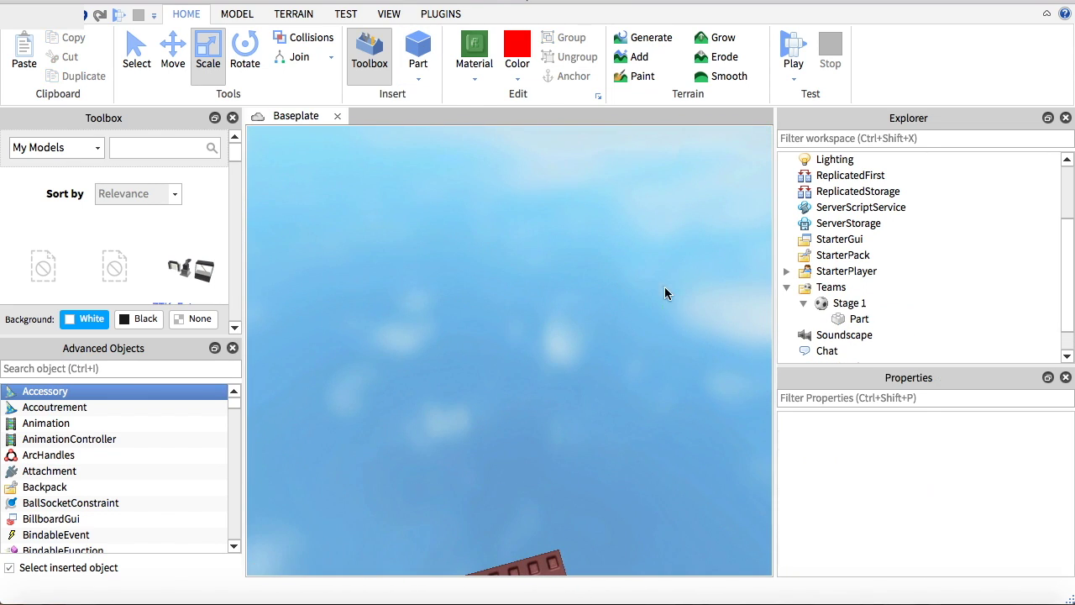
left_click(418, 48)
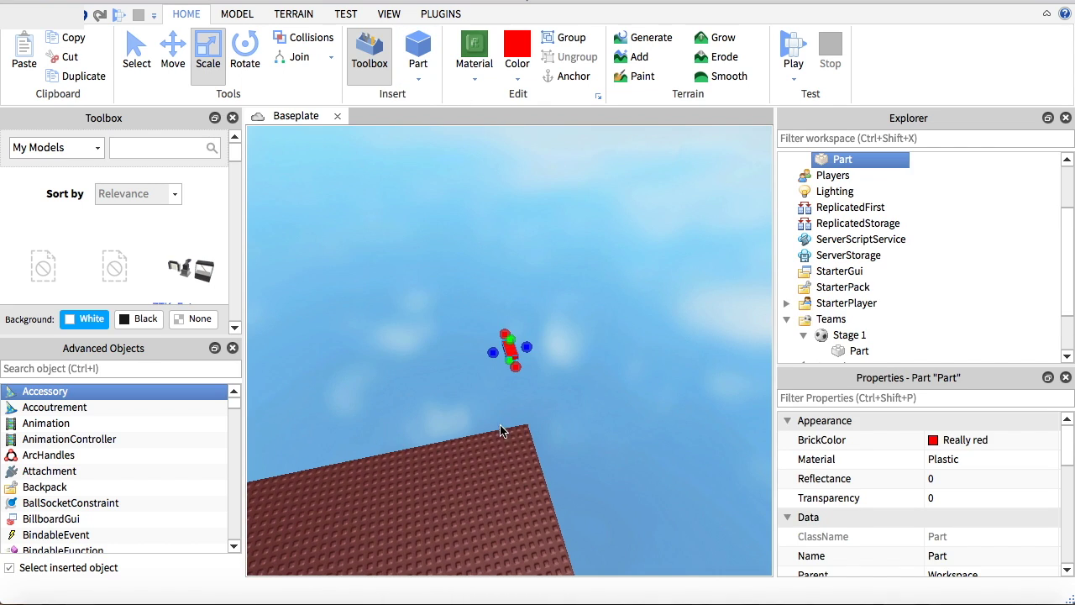
left_click_drag(512, 361, 521, 417)
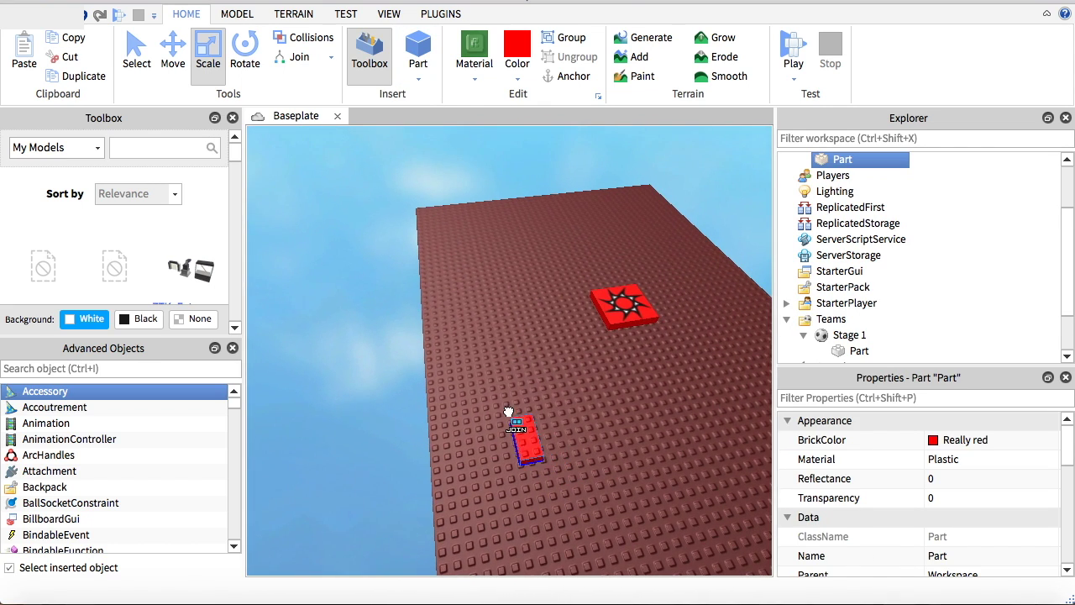
key("f")
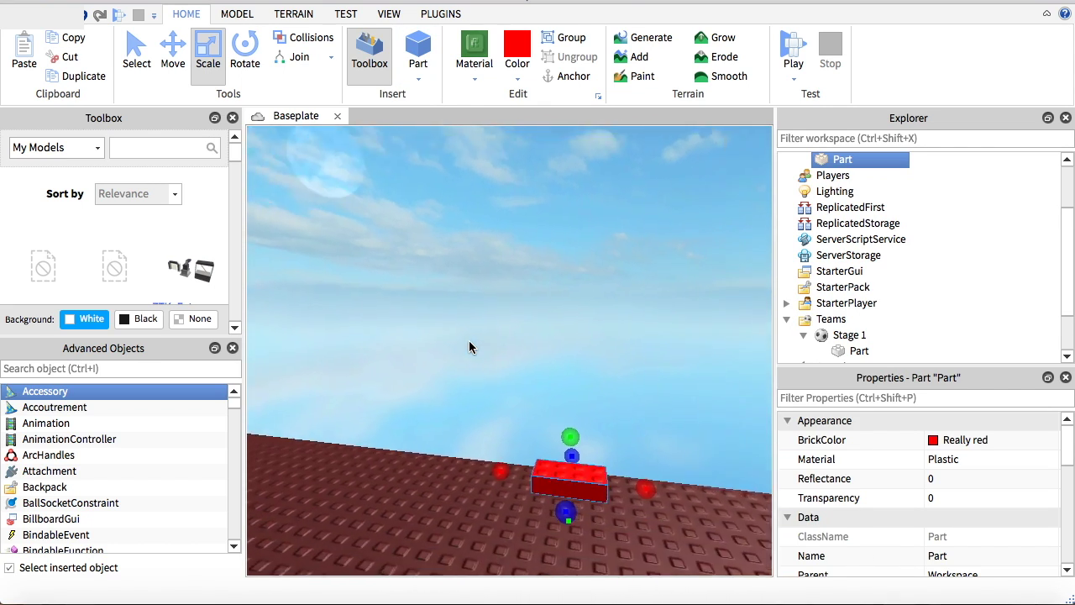
Step: Anchor the red part and stretch it along its length in both directions into a long bar
scroll(471, 350, "down", 4)
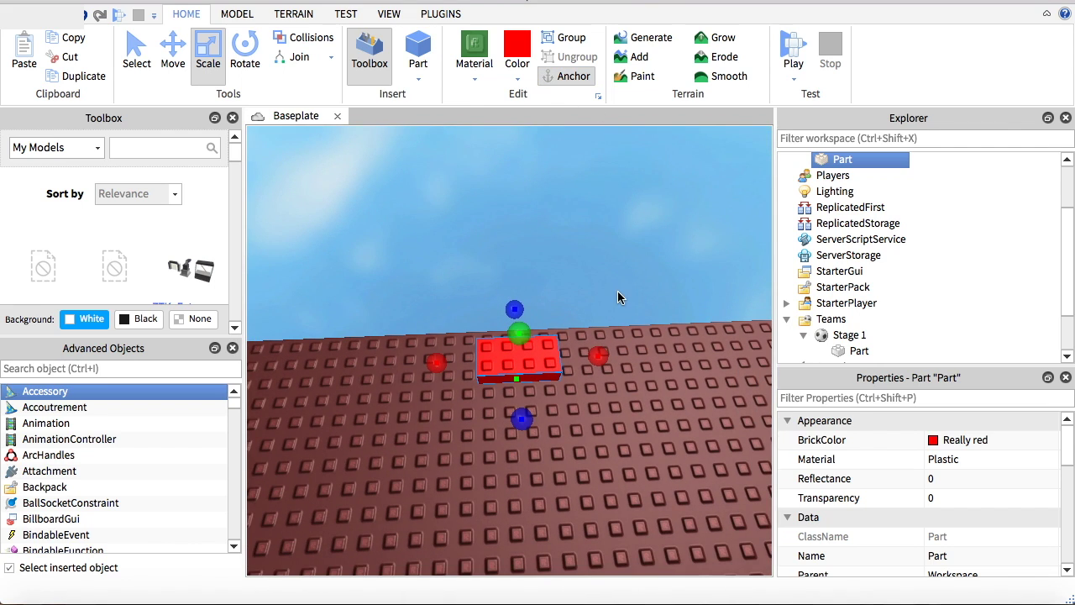
left_click_drag(512, 361, 700, 332)
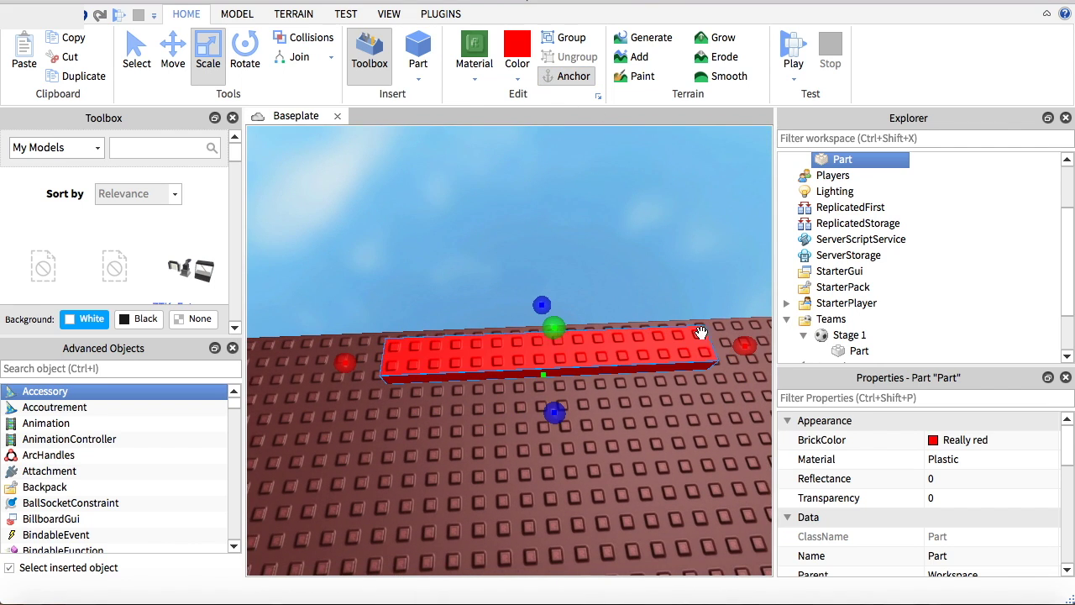
Step: Lengthen the red bar a little more and widen it toward the plate's far edge
left_click_drag(336, 361, 295, 363)
mouse_move(531, 302)
left_mouse_down()
mouse_move(518, 286)
mouse_move(521, 294)
left_mouse_up()
scroll(627, 356, "down", 2)
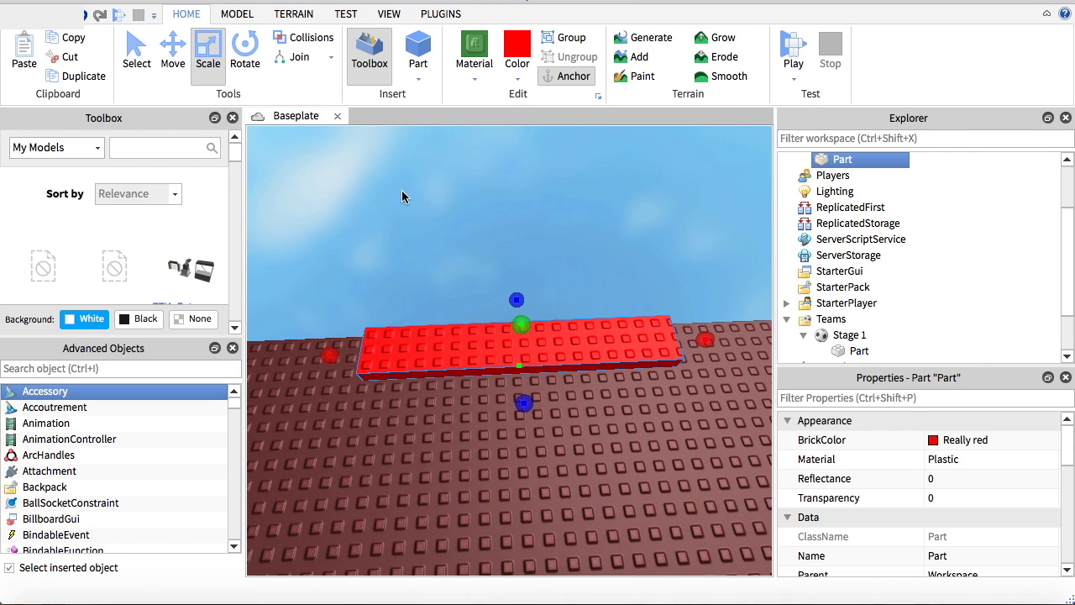
Step: Move the red bar outward beyond the plate's far edge, leaving a gap to jump across
left_click(173, 52)
left_click_drag(517, 427, 514, 343)
scroll(514, 346, "up", 5)
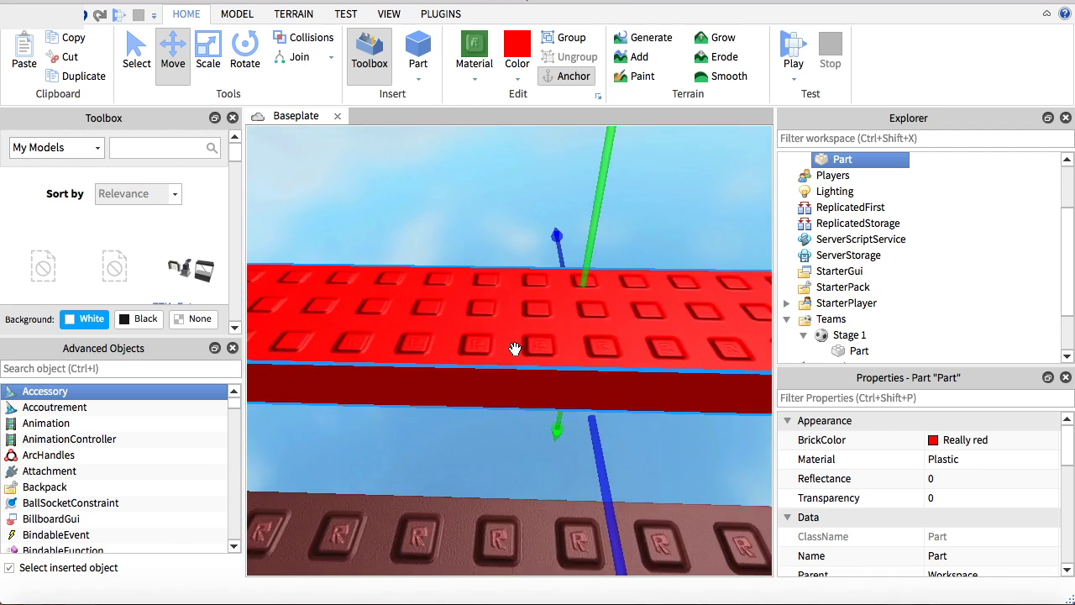
scroll(515, 348, "down", 5)
scroll(510, 356, "down", 1)
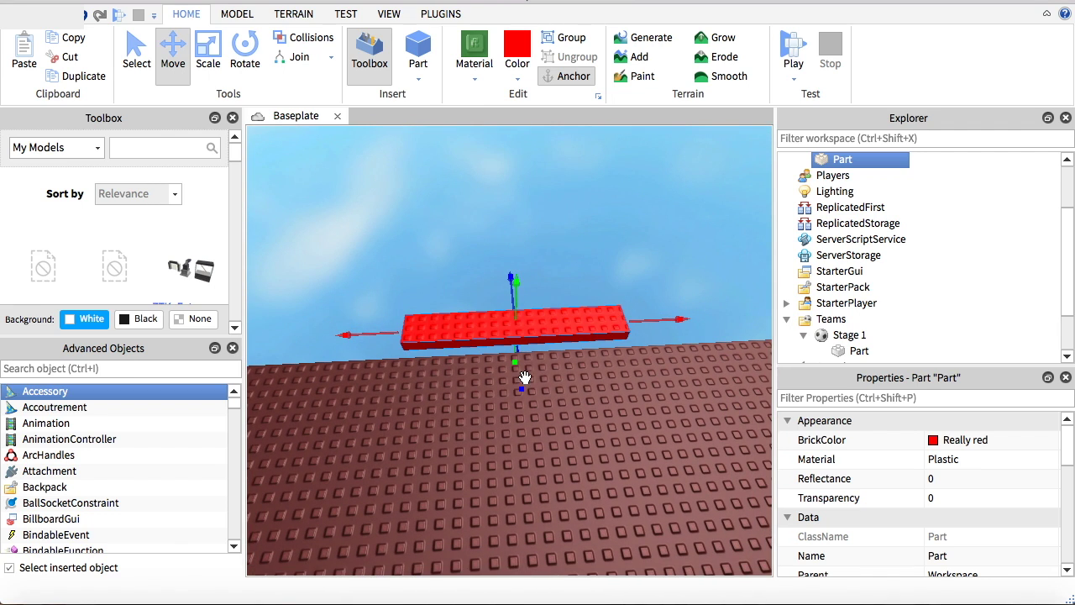
left_click_drag(523, 382, 520, 372)
scroll(514, 337, "up", 2)
scroll(513, 336, "down", 3)
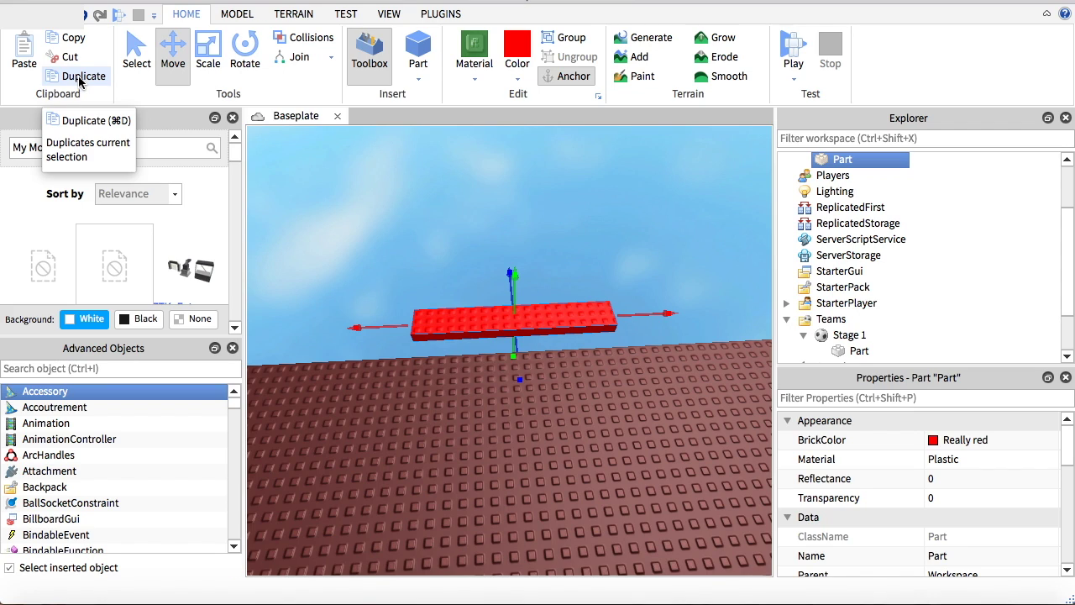
Step: Duplicate the red bar four times
left_click(79, 78)
left_click(80, 78)
left_click(80, 78)
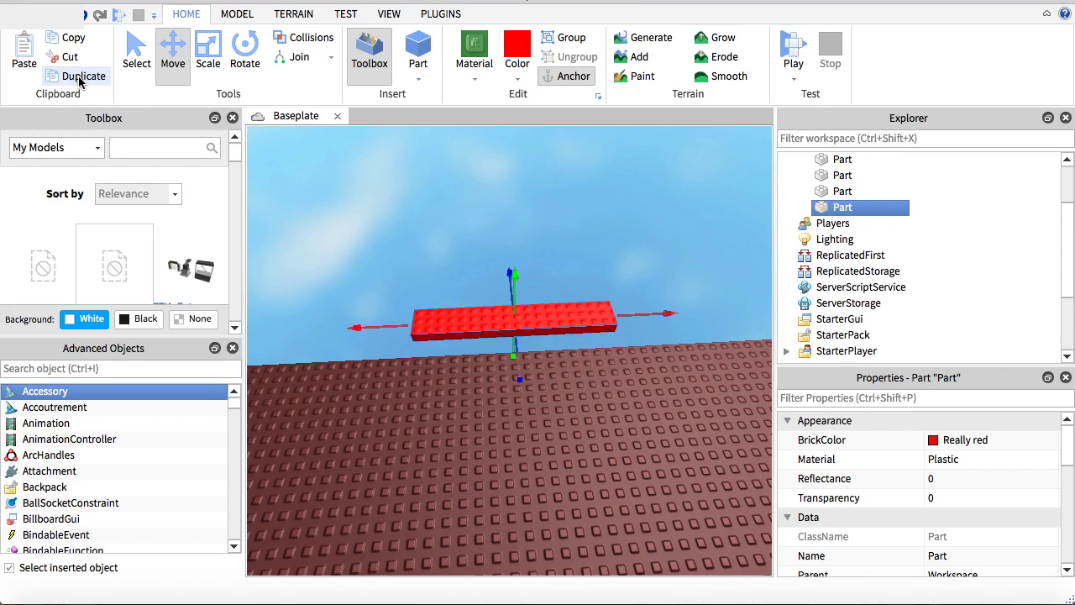
left_click(80, 79)
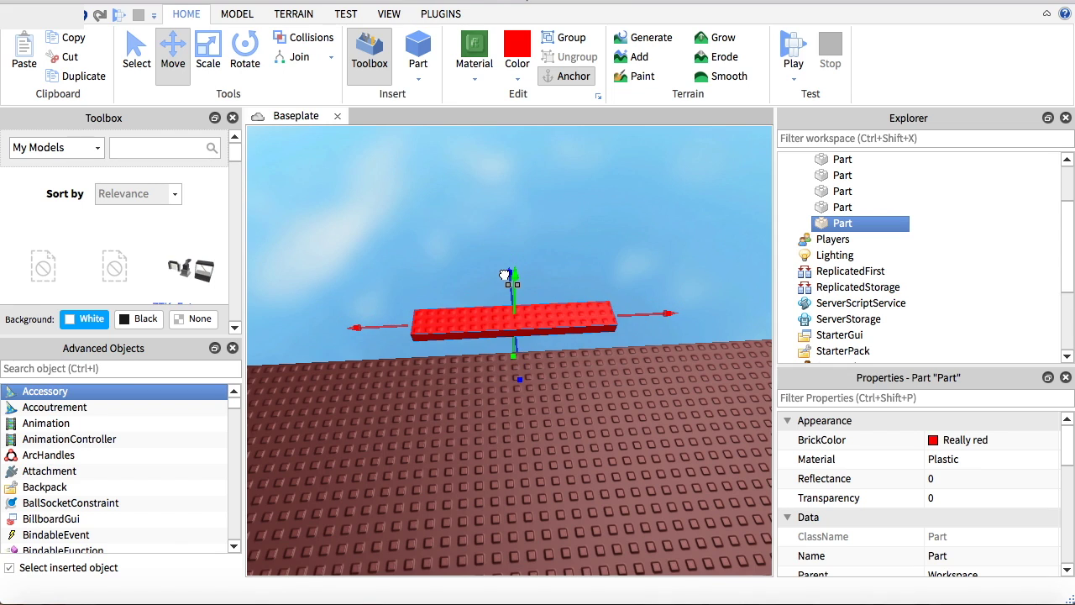
Step: Move the copies outward one behind another with similar gaps, forming a row of five red bars beyond the plate
scroll(509, 269, "up", 5)
left_click_drag(540, 379, 526, 177)
scroll(532, 308, "down", 5)
left_click(594, 359)
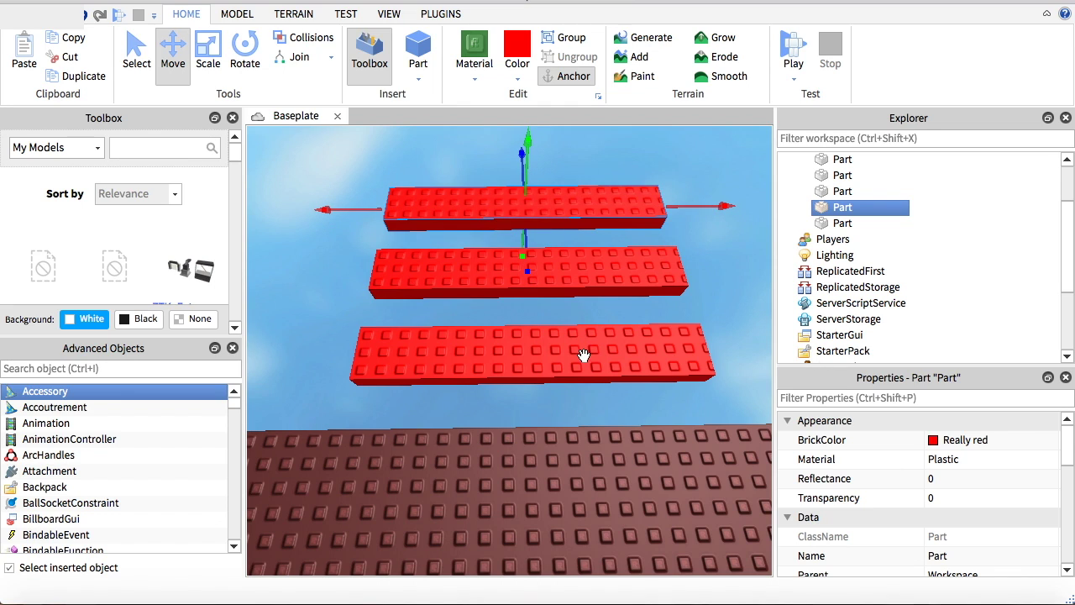
left_click(584, 352)
left_click_drag(530, 304, 532, 193)
left_click(550, 424)
left_click_drag(527, 359, 545, 153)
right_click_drag(631, 233, 630, 231)
left_click_drag(352, 272, 347, 273)
Step: Examine the row of five red bars from the side and above, including the gaps between them and the plate
left_click(595, 271)
right_click_drag(596, 271, 596, 272)
key("w")
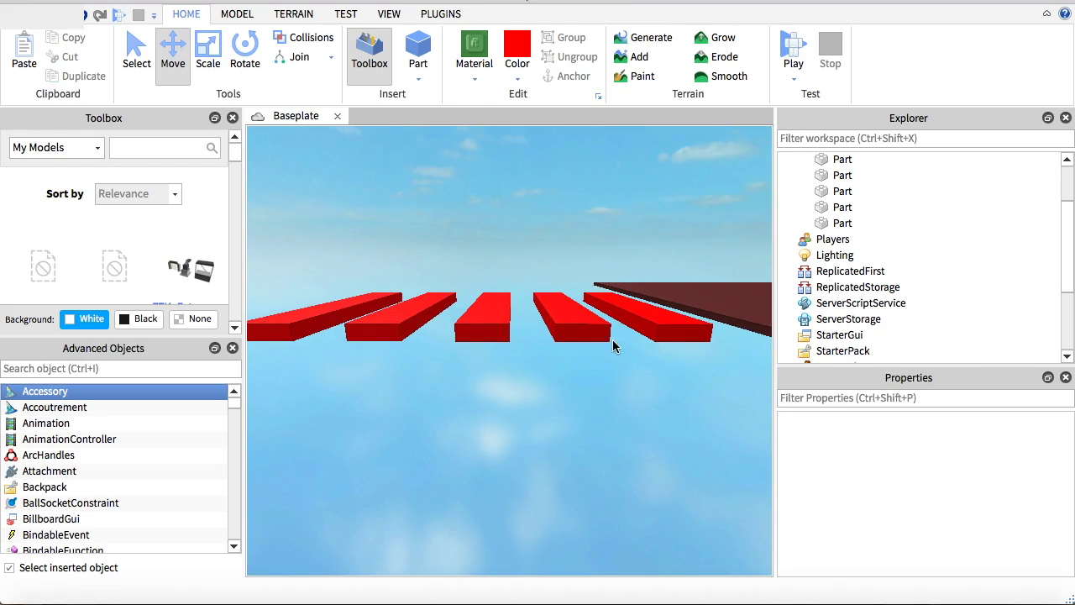
left_click(652, 323)
key("d")
left_click(555, 433)
left_click(555, 438)
right_click_drag(559, 300, 542, 311)
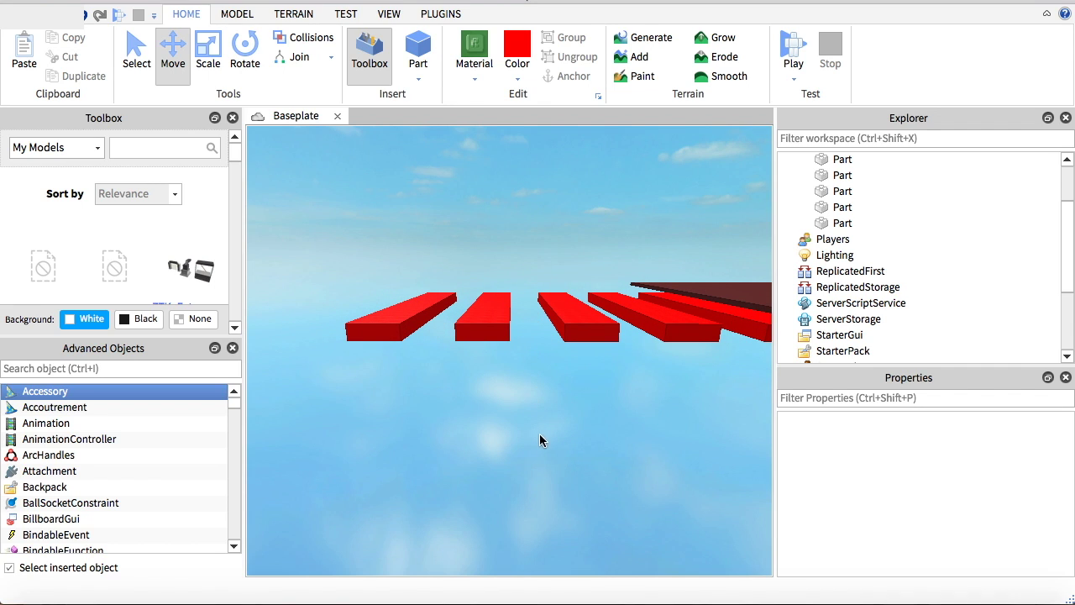
right_click_drag(533, 506, 534, 507)
key("d")
right_click_drag(541, 330, 540, 329)
key("s")
key("w")
key("s")
key("w")
scroll(541, 334, "up", 3)
scroll(541, 334, "down", 5)
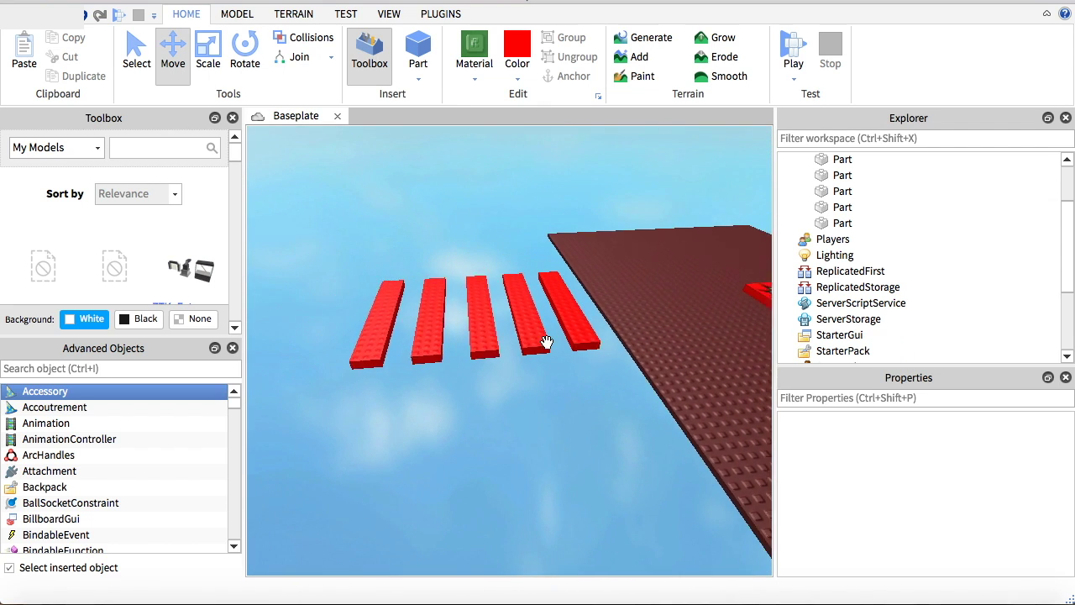
scroll(390, 277, "up", 2)
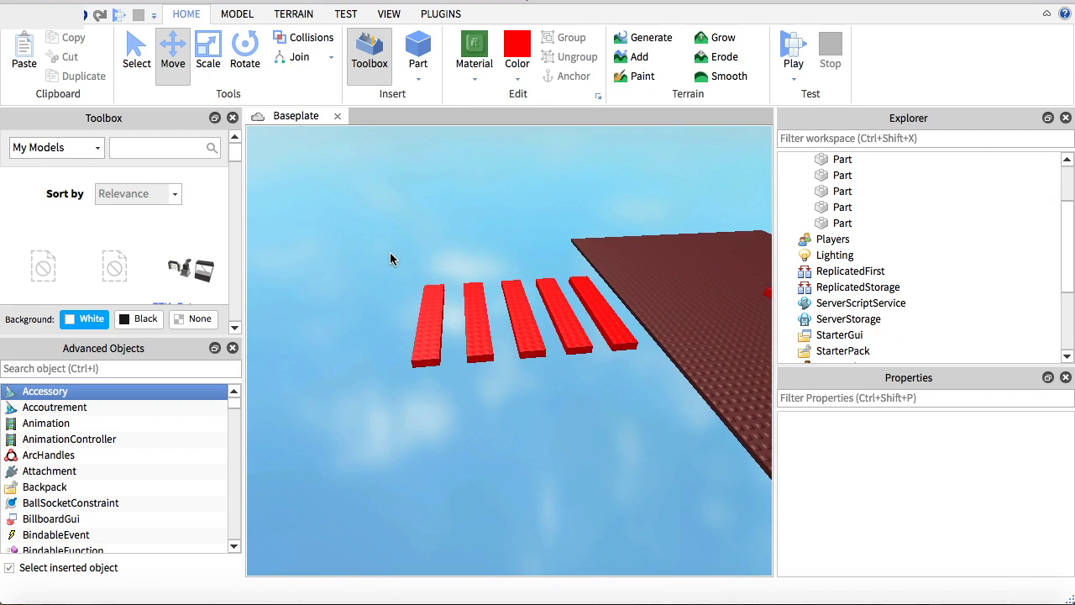
Step: Select all five red bars and cut them from the workspace
left_click_drag(391, 253, 603, 395)
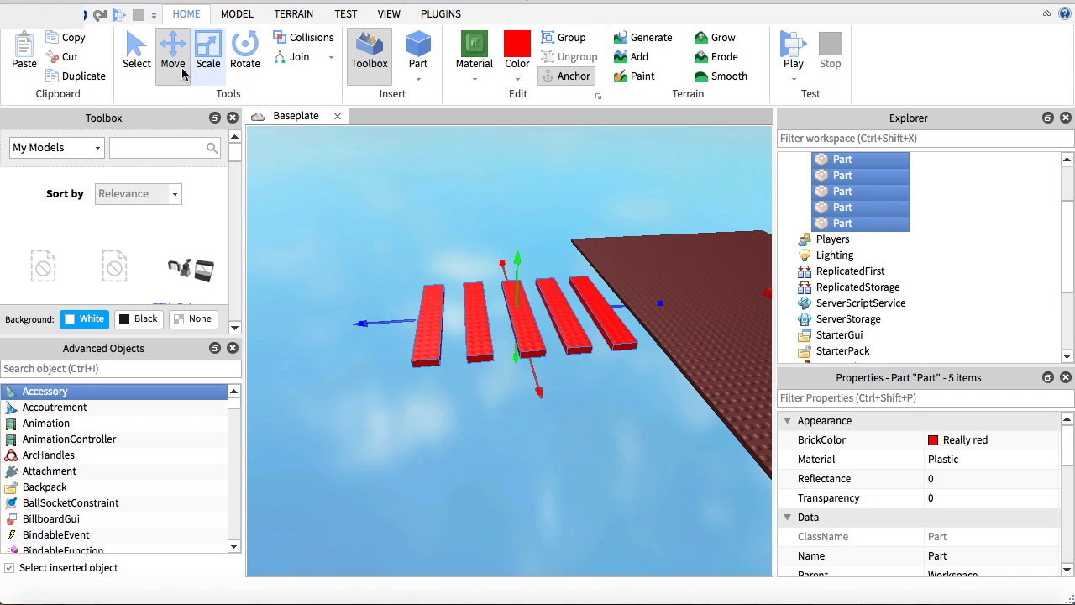
left_click(80, 60)
key("d")
right_click_drag(644, 240, 644, 240)
scroll(645, 239, "down", 5)
right_click_drag(567, 288, 567, 287)
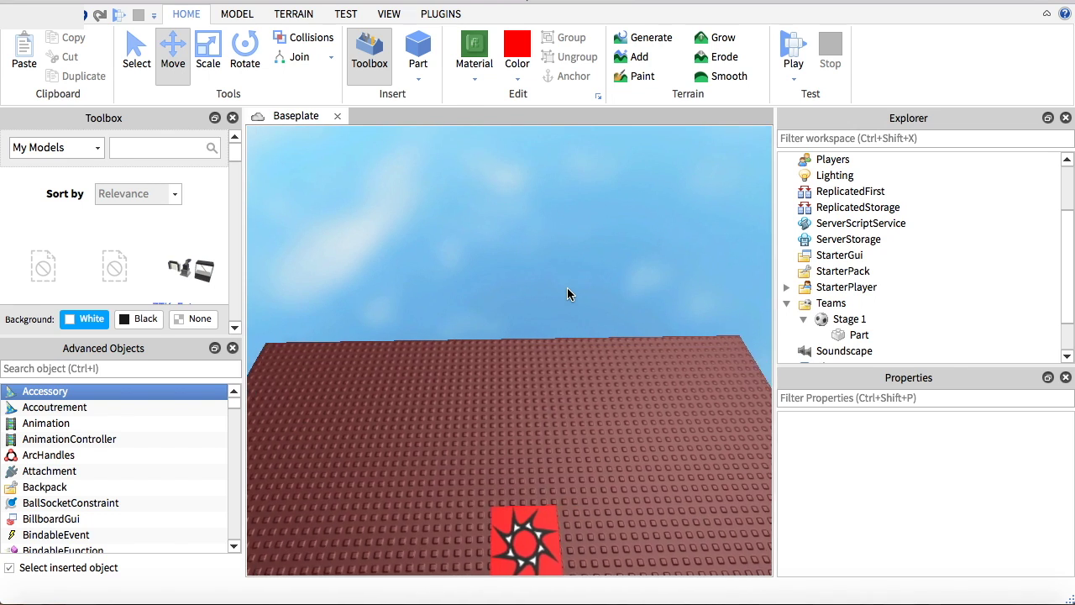
scroll(567, 287, "up", 8)
scroll(526, 319, "down", 8)
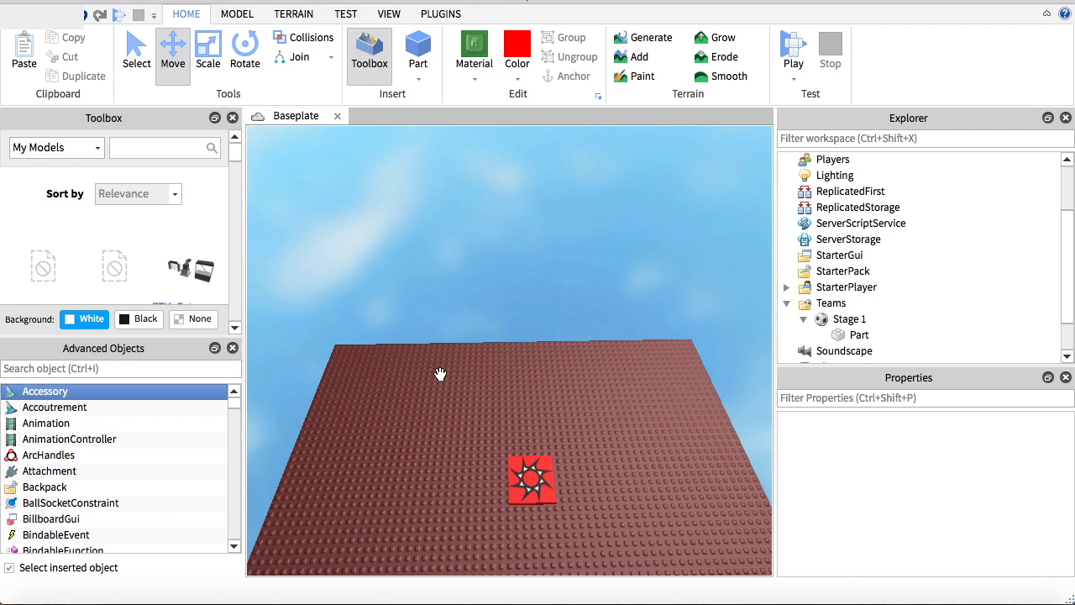
scroll(482, 332, "up", 8)
scroll(547, 468, "down", 7)
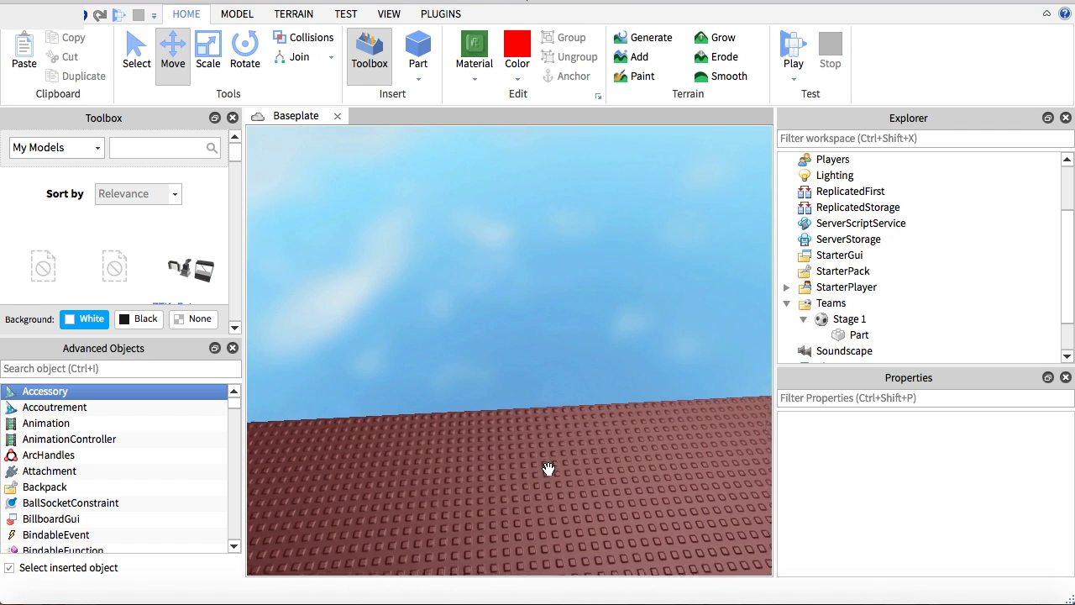
key("w")
key("s")
right_click_drag(470, 398, 469, 403)
key("w")
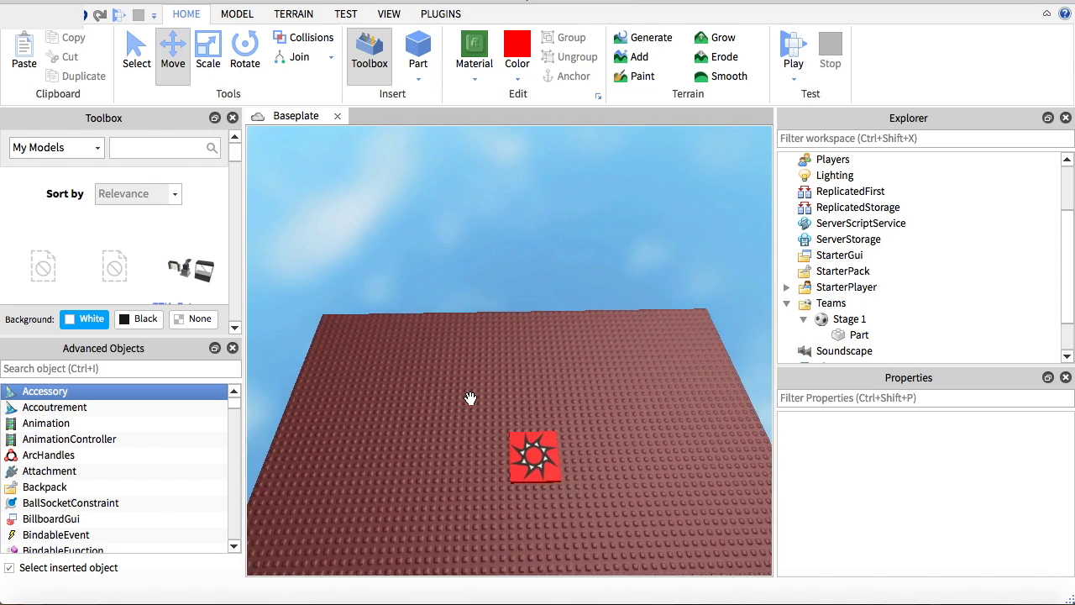
key("d")
key("a")
key("s")
key("w")
key("d")
key("s")
key("s")
key("d")
key("a")
key("a")
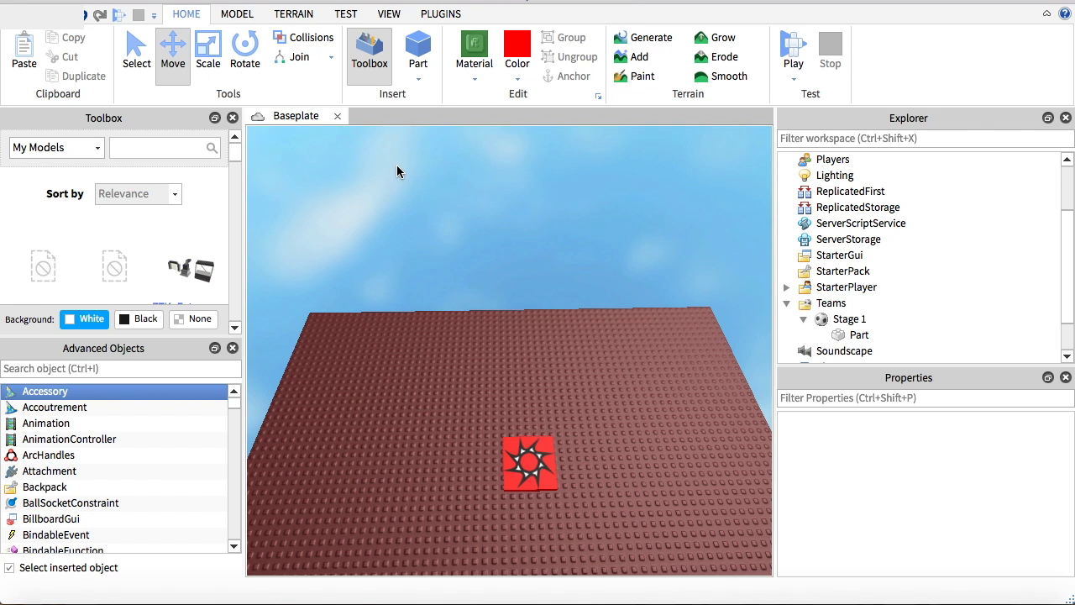
Step: Insert a new red part on the plate between the spawn location and the far edge
scroll(515, 276, "down", 1)
scroll(515, 276, "up", 4)
right_click_drag(515, 276, 514, 276)
key("w")
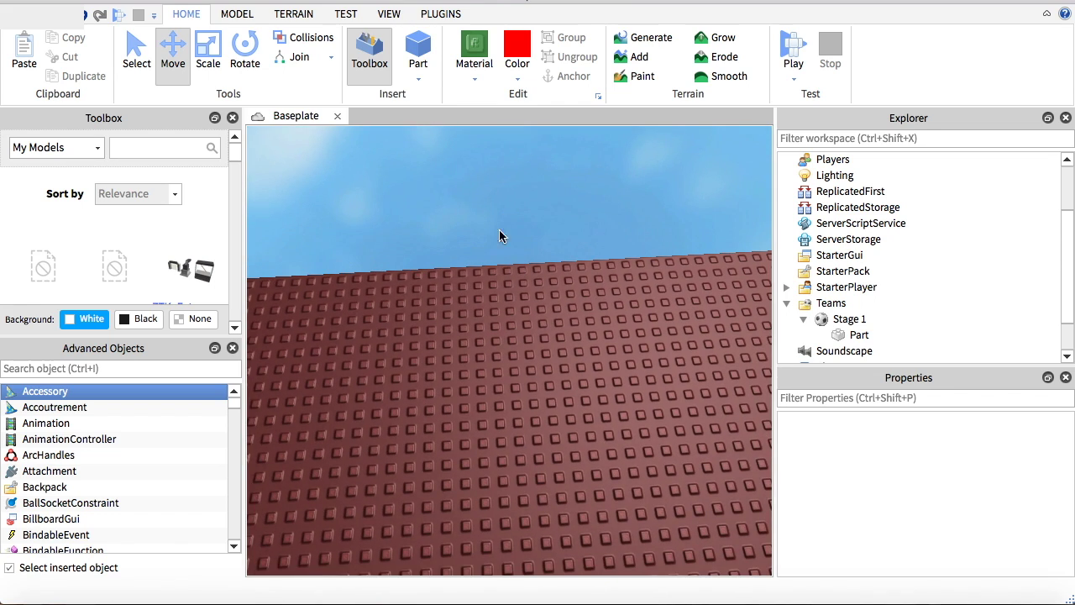
left_click(418, 57)
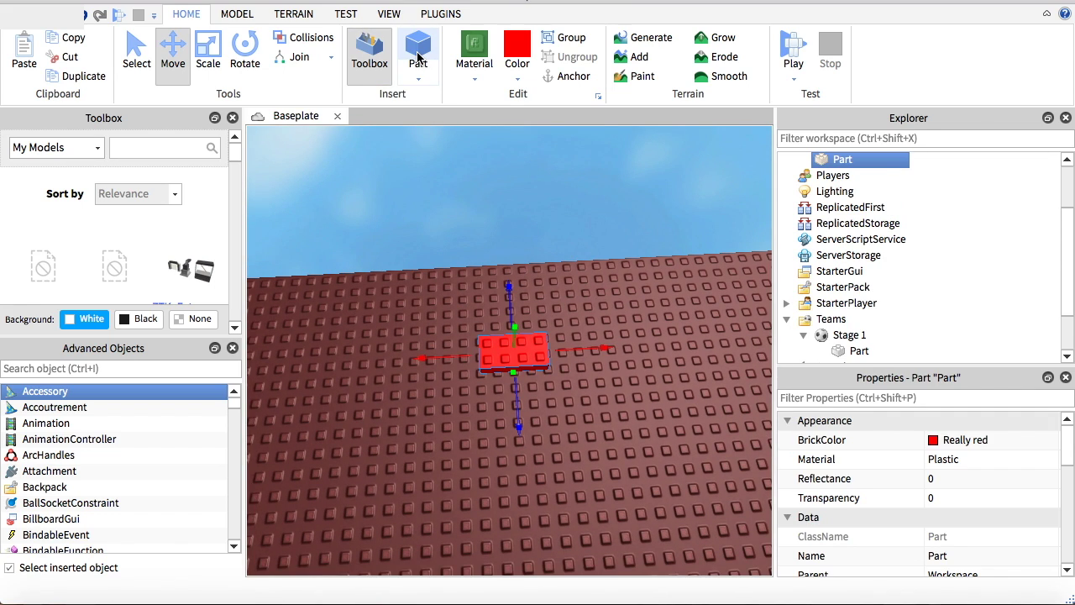
Step: Widen the red part slightly and stretch it into a long strip reaching past the plate's far edge
left_click(210, 54)
key("d")
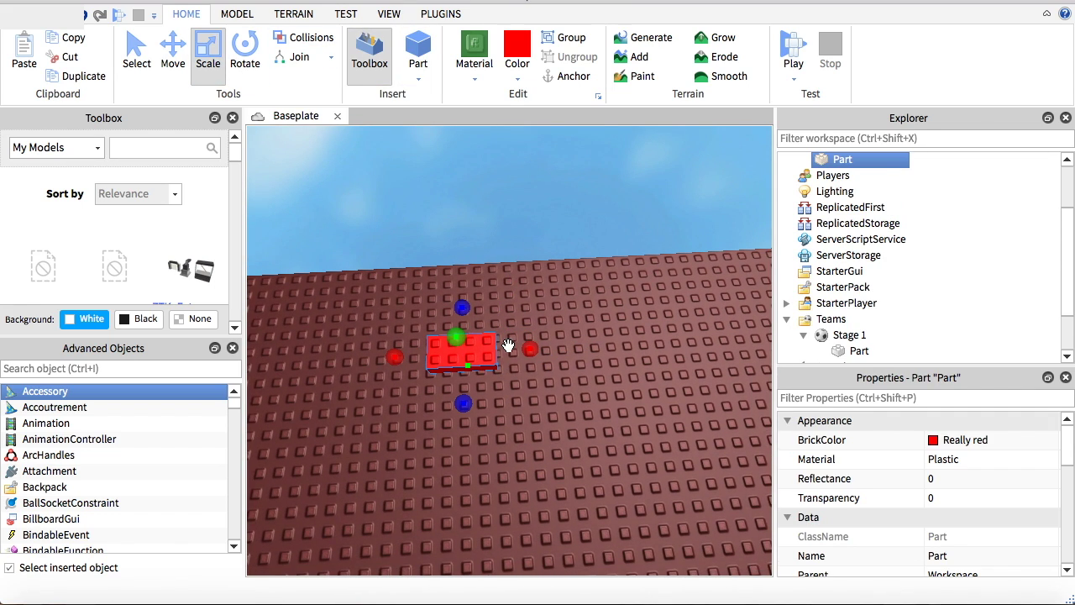
left_click_drag(530, 349, 538, 349)
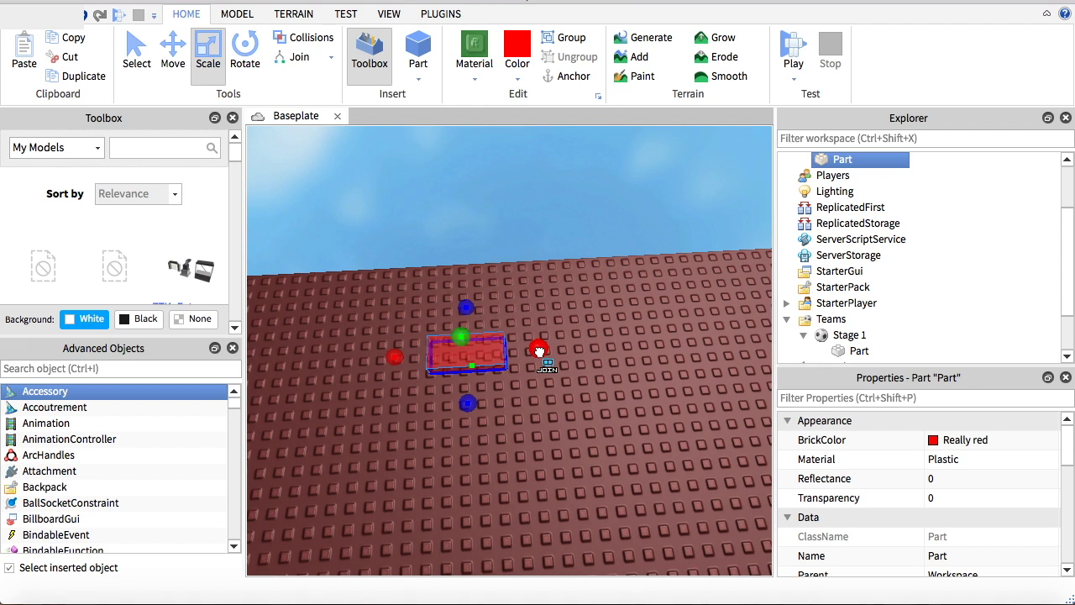
left_click_drag(473, 308, 485, 235)
right_click_drag(566, 280, 566, 282)
key("s")
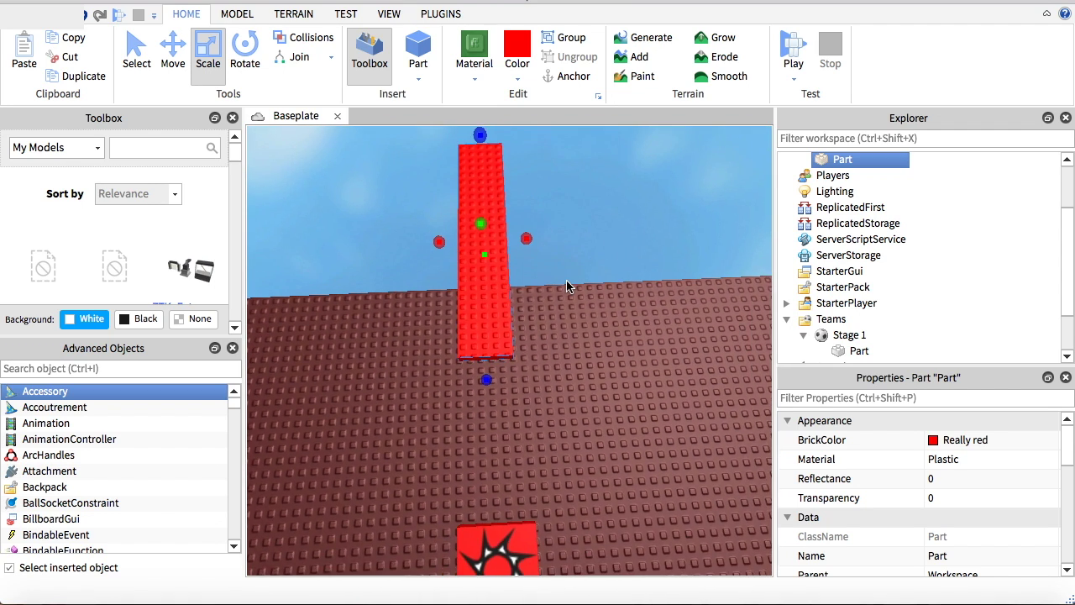
key("w")
Step: Duplicate the red strip twice and place one copy on each side of it, with gaps between the three strips
left_click(80, 77)
left_click(172, 55)
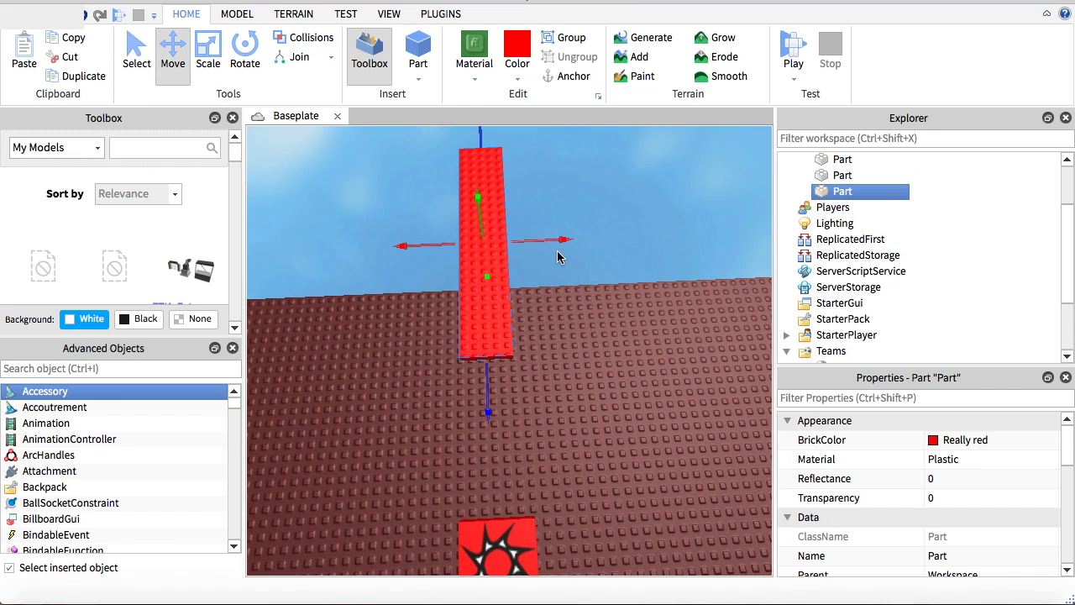
left_click_drag(560, 239, 660, 239)
left_click(464, 245)
left_click_drag(396, 246, 323, 242)
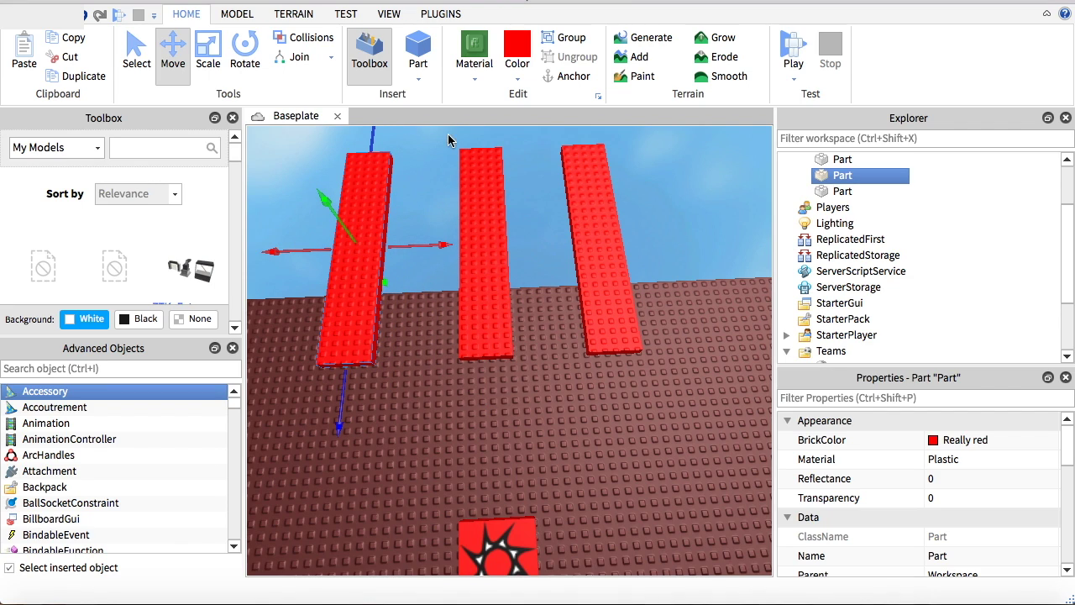
Step: Color the middle strip Deep orange and the strip on its right New Yeller
left_click(474, 210)
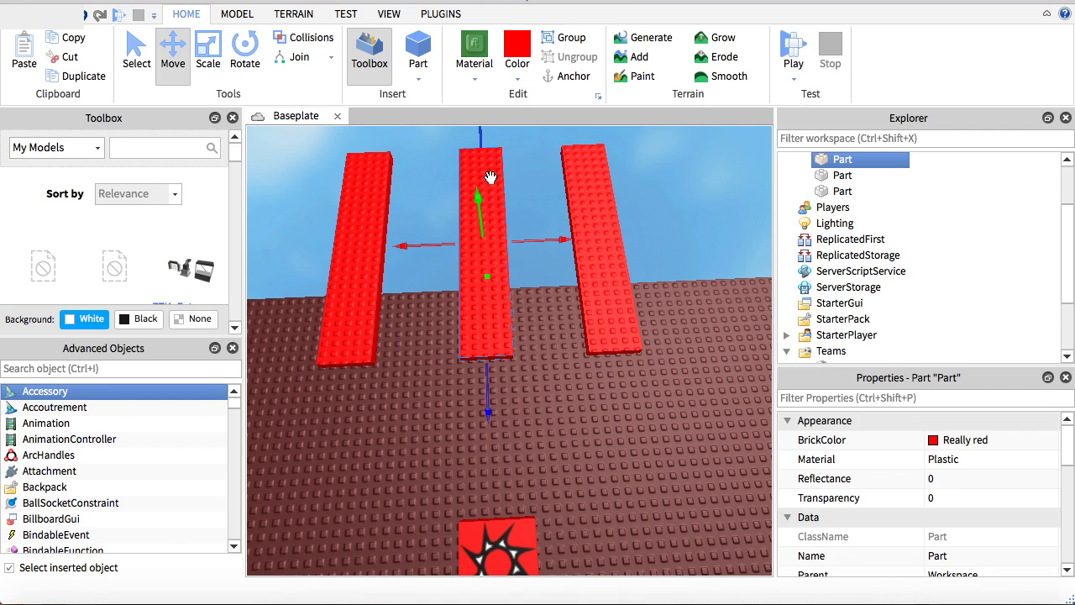
left_click(514, 79)
left_click(516, 225)
left_click(596, 217)
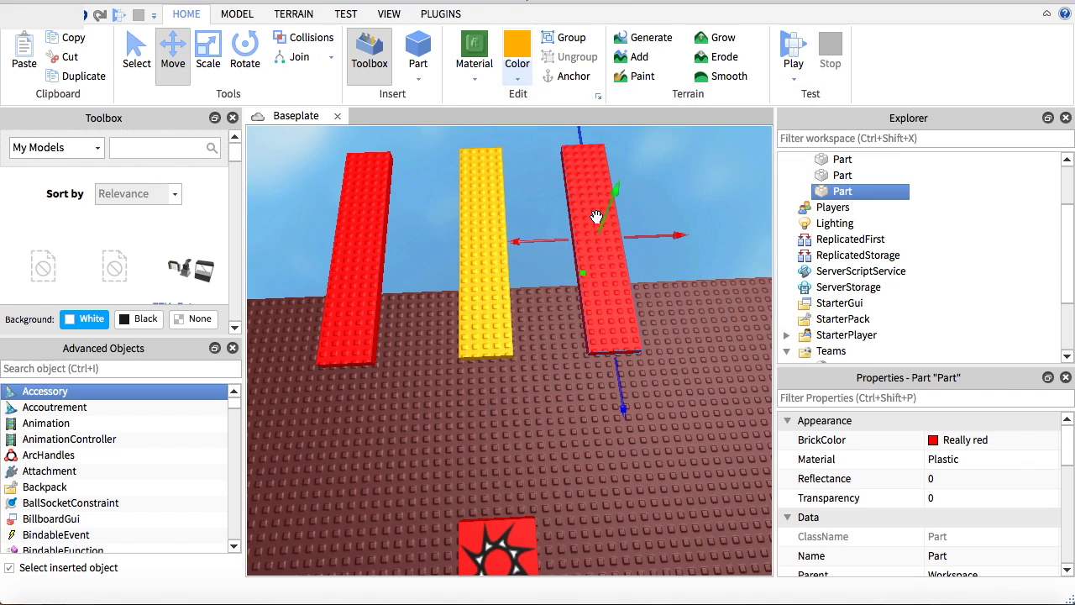
left_click(517, 81)
left_click(544, 228)
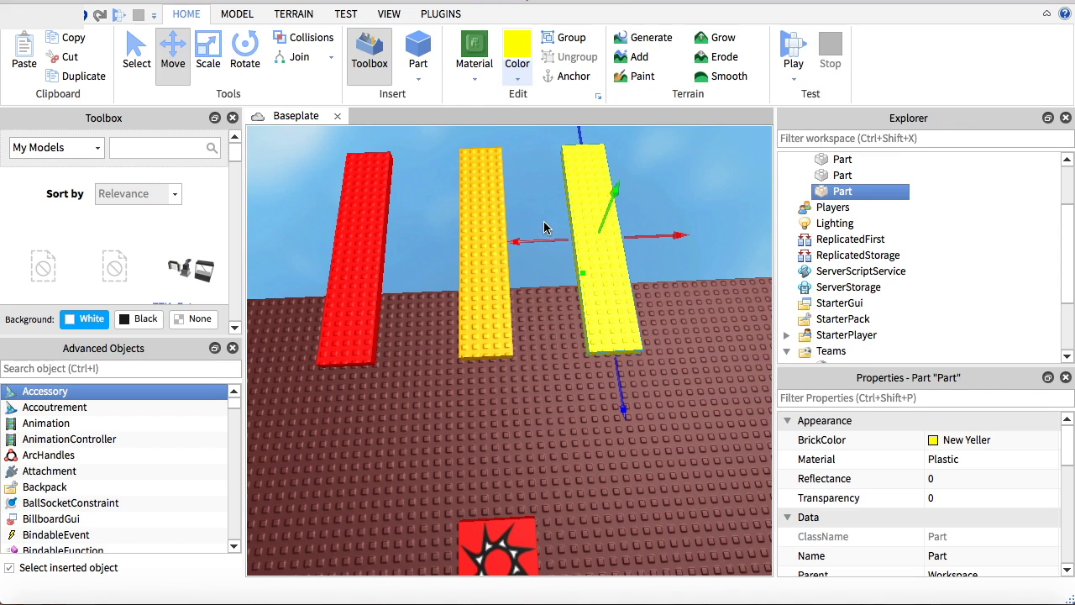
Step: Select the red, orange and yellow strips together, anchor them, and clear the selection
scroll(576, 212, "down", 5)
scroll(566, 223, "up", 3)
right_click_drag(564, 224, 513, 256)
scroll(514, 255, "down", 3)
scroll(513, 255, "up", 4)
key("d")
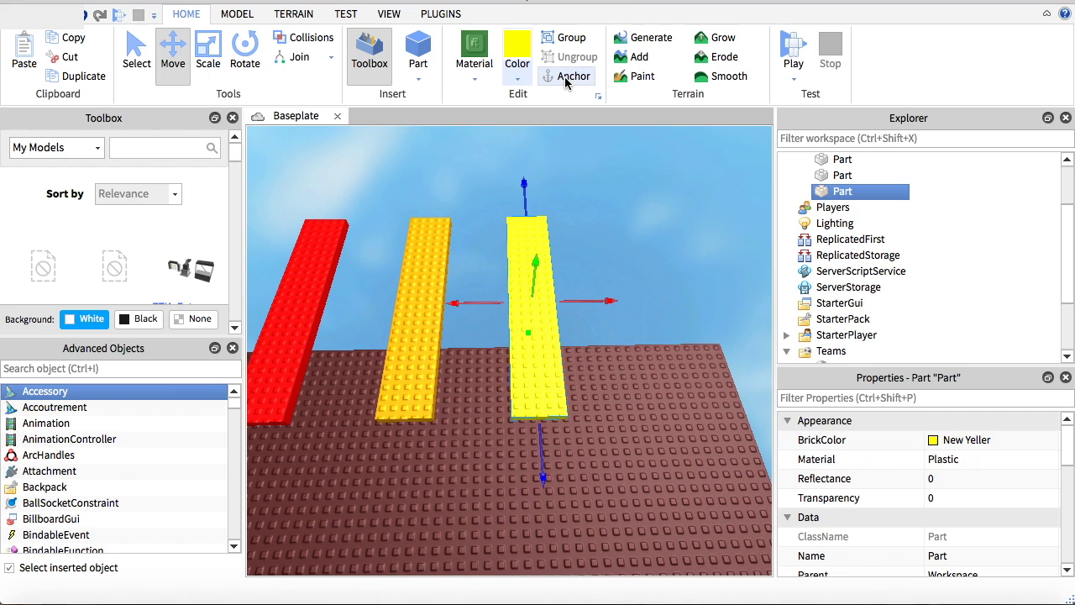
left_click_drag(588, 177, 305, 273)
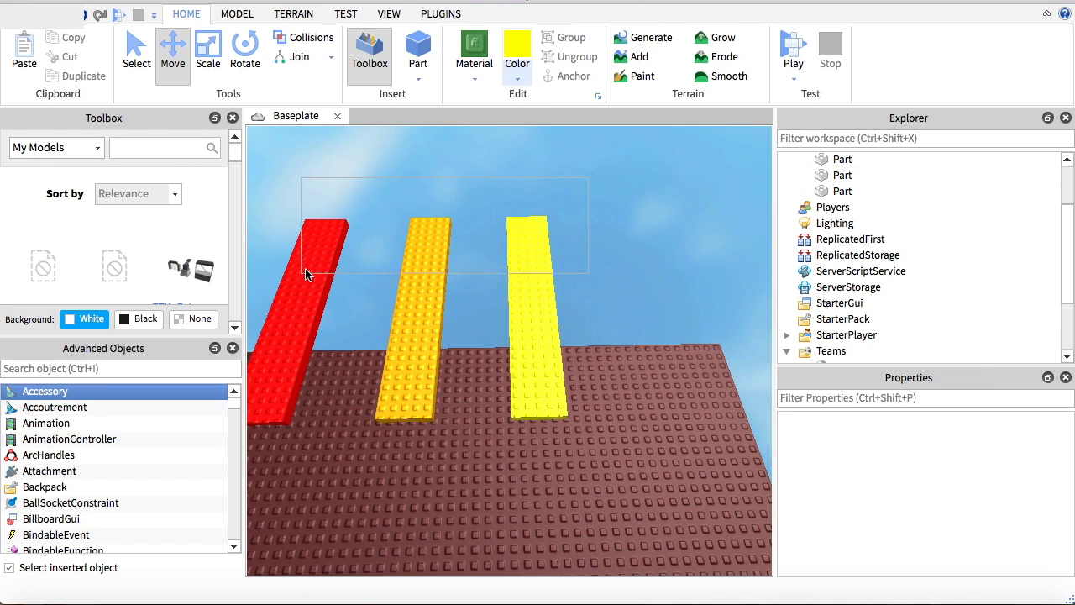
left_click_drag(251, 221, 561, 396)
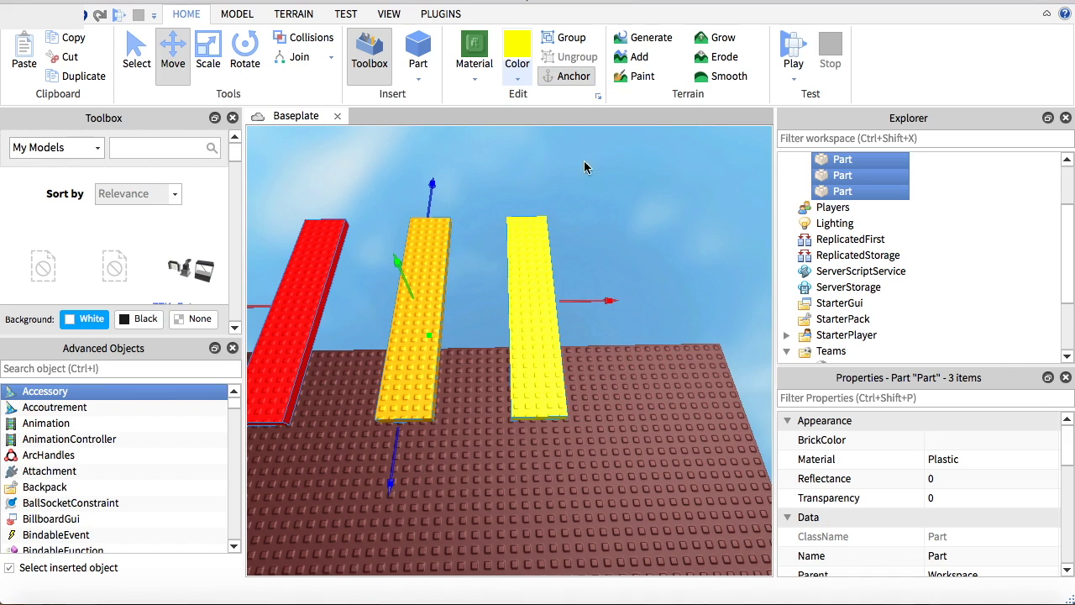
left_click(602, 181)
Step: Move the yellow strip outward until its near end lies at the plate's far edge
left_click(526, 277)
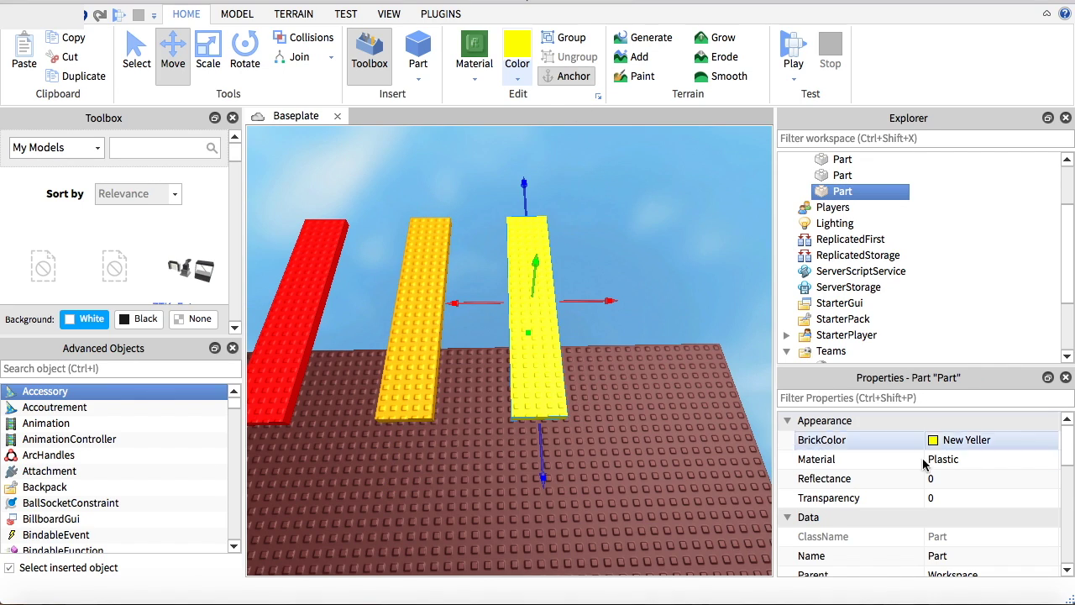
scroll(928, 447, "down", 6)
scroll(907, 437, "up", 8)
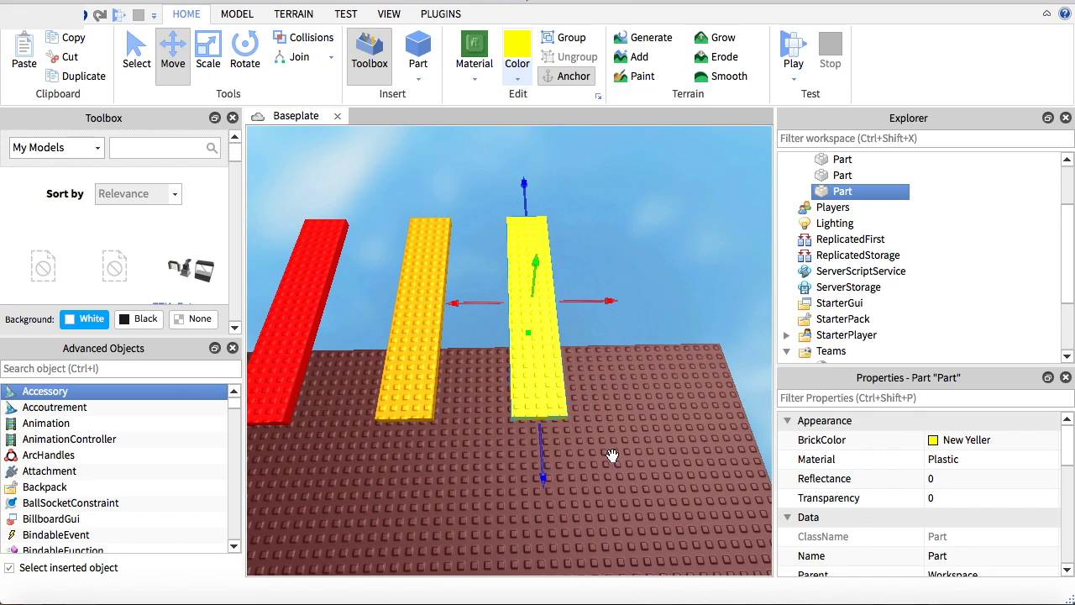
left_click_drag(550, 469, 542, 407)
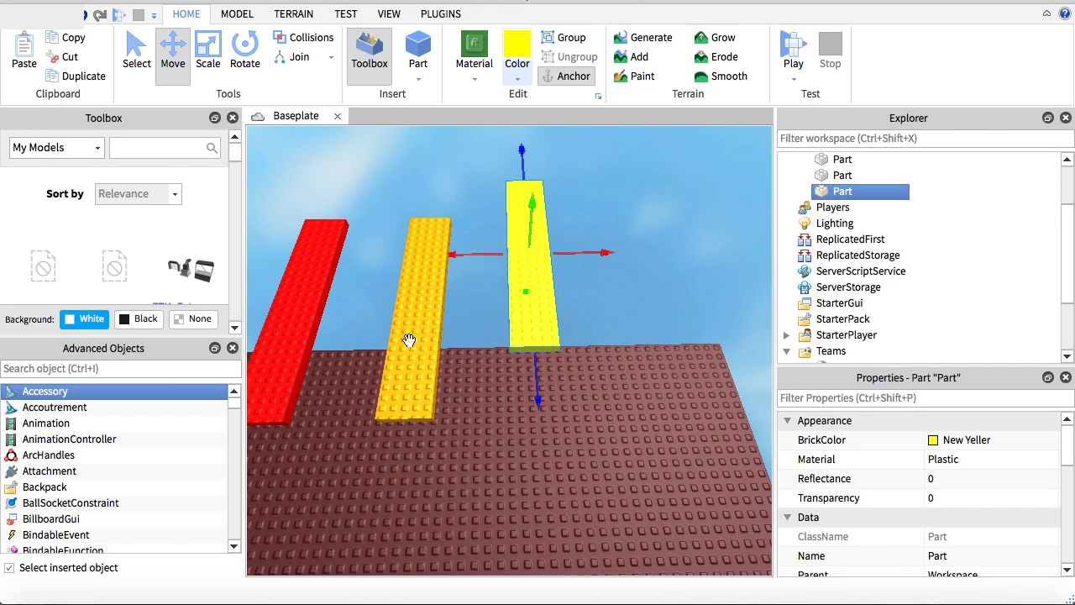
Step: Turn off CanCollide for the orange strip and move it outward until its near end meets the plate's far edge
key("a")
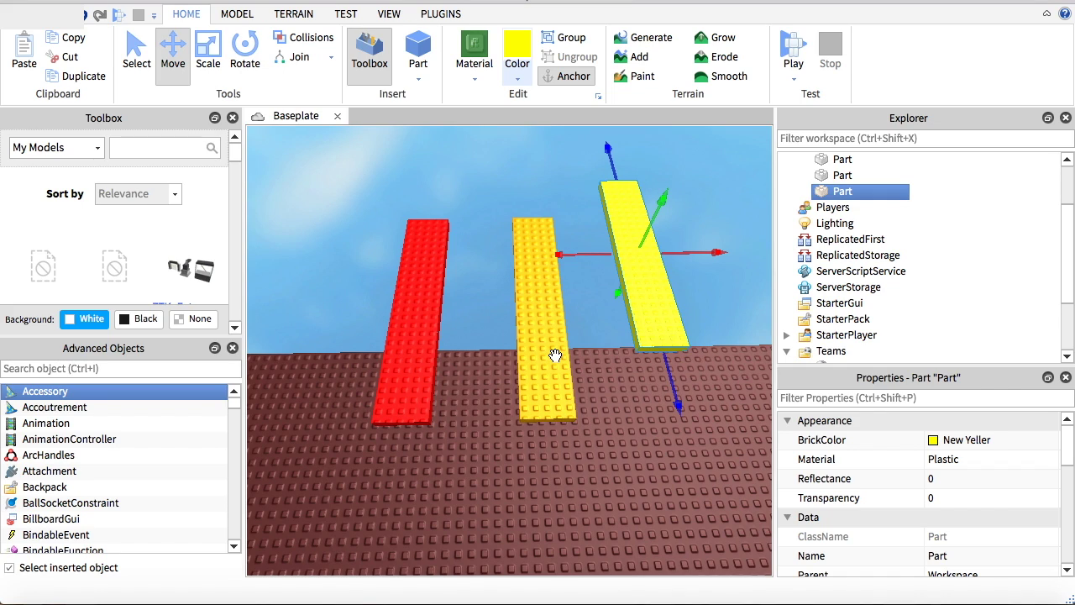
left_click(556, 356)
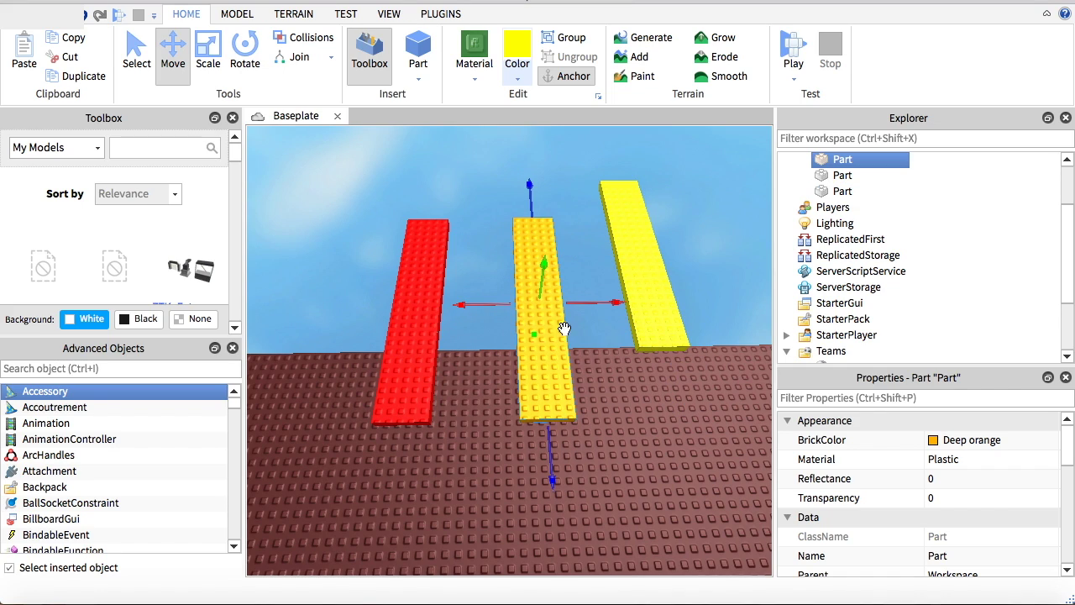
scroll(941, 467, "down", 4)
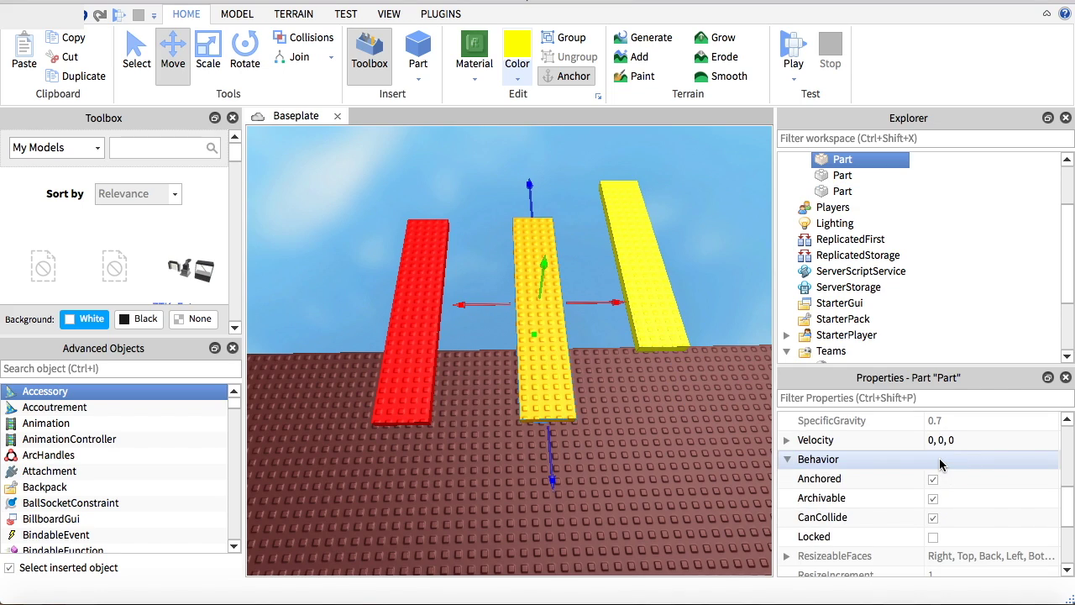
left_click(933, 519)
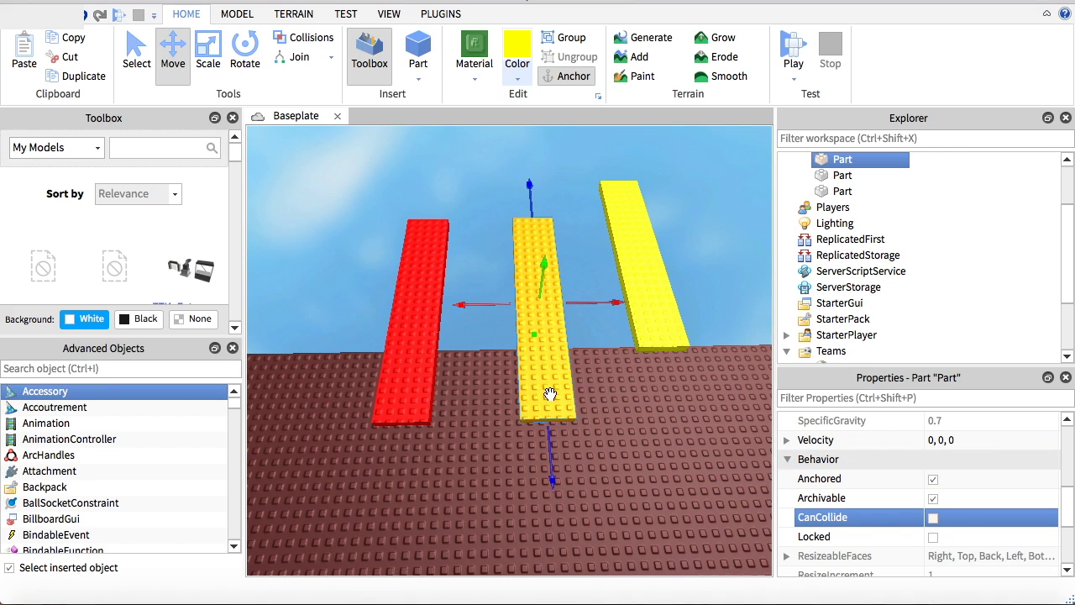
left_click_drag(549, 455, 548, 370)
Step: Move the red strip outward in line with the other two strips and turn off its CanCollide property
left_click(401, 367)
left_click_drag(411, 451, 413, 363)
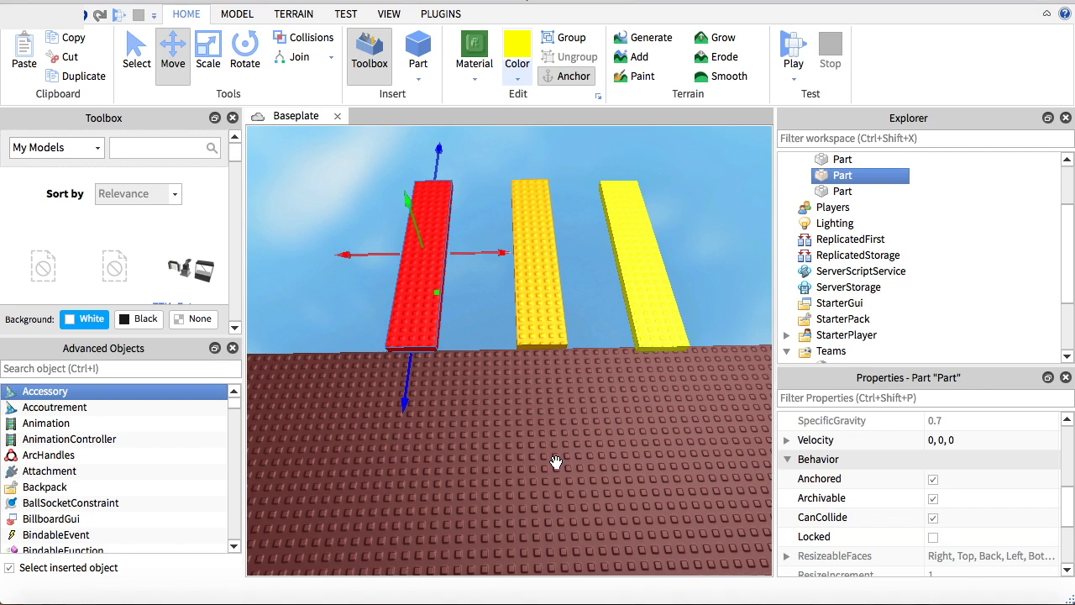
left_click(949, 517)
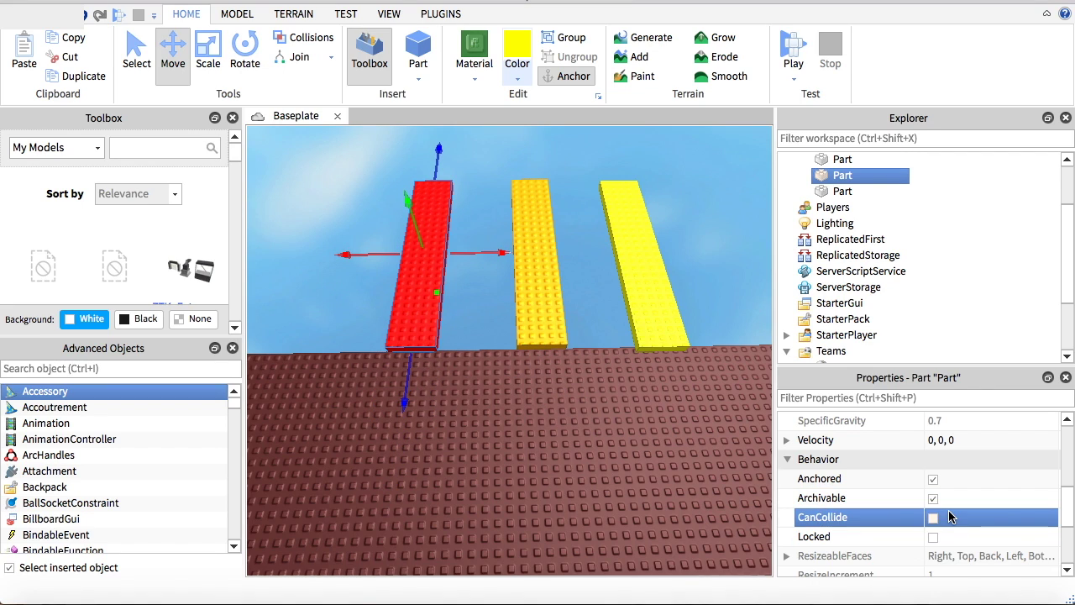
Step: Clear the selection, start a play test, and walk the character from the spawn onto the red strip
left_click(570, 188)
right_click_drag(624, 185, 636, 190)
scroll(626, 191, "down", 3)
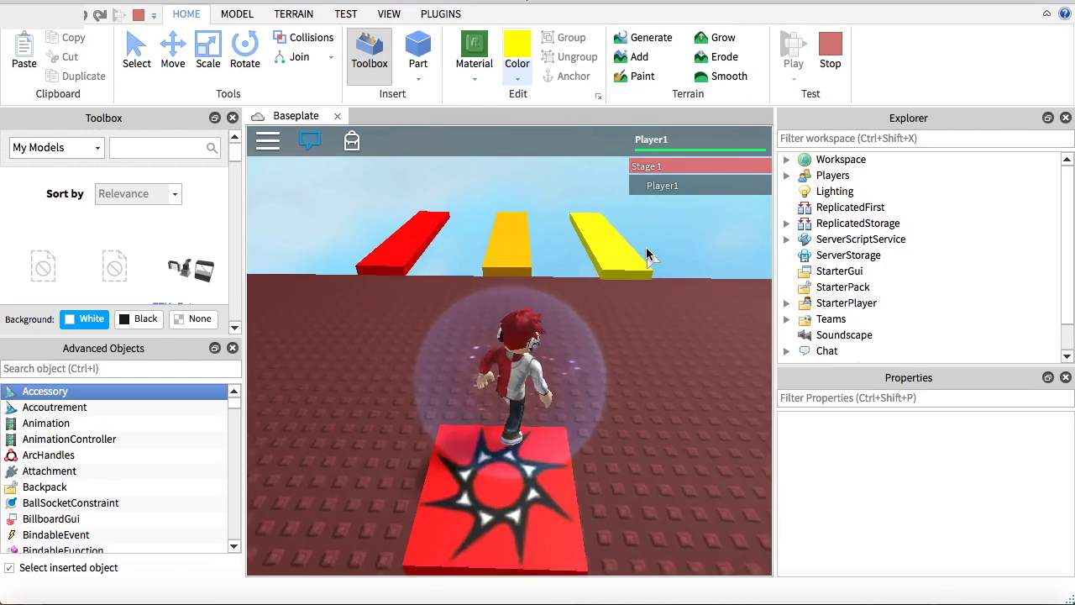
key("Up")
key("Left")
key("Right")
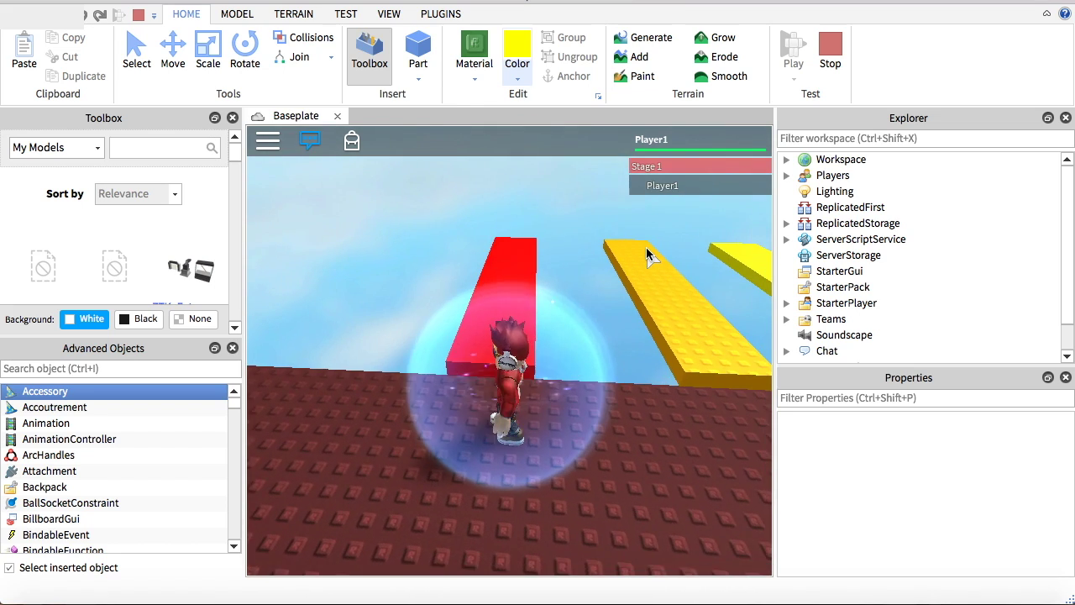
key("Up")
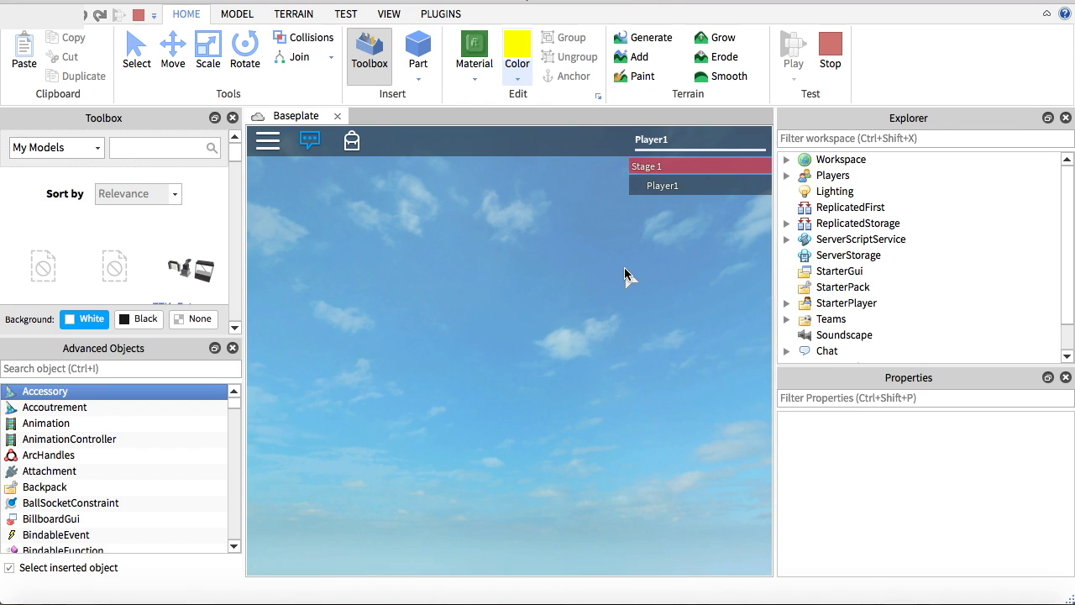
Step: Walk the respawned character from the spawn across the plate and onto the yellow strip
key("w")
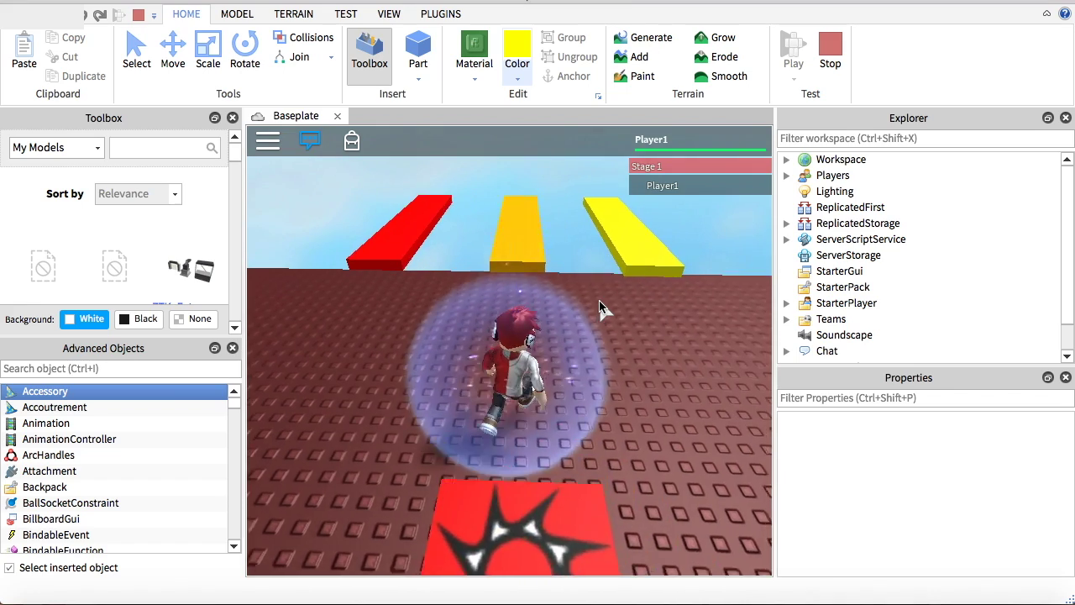
key("d")
key("w")
key("d")
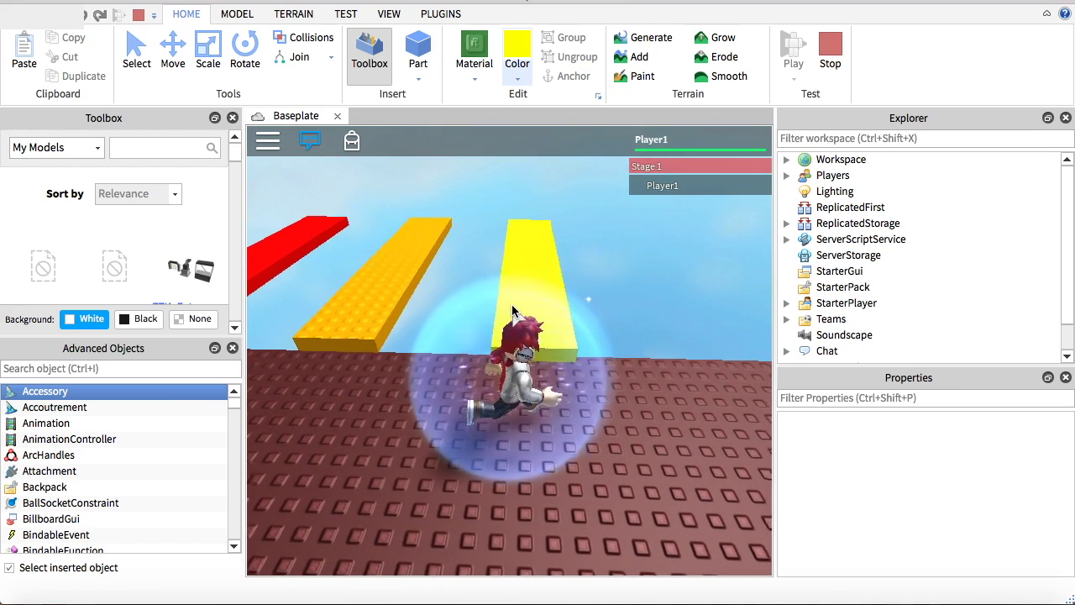
key("w")
key("w")
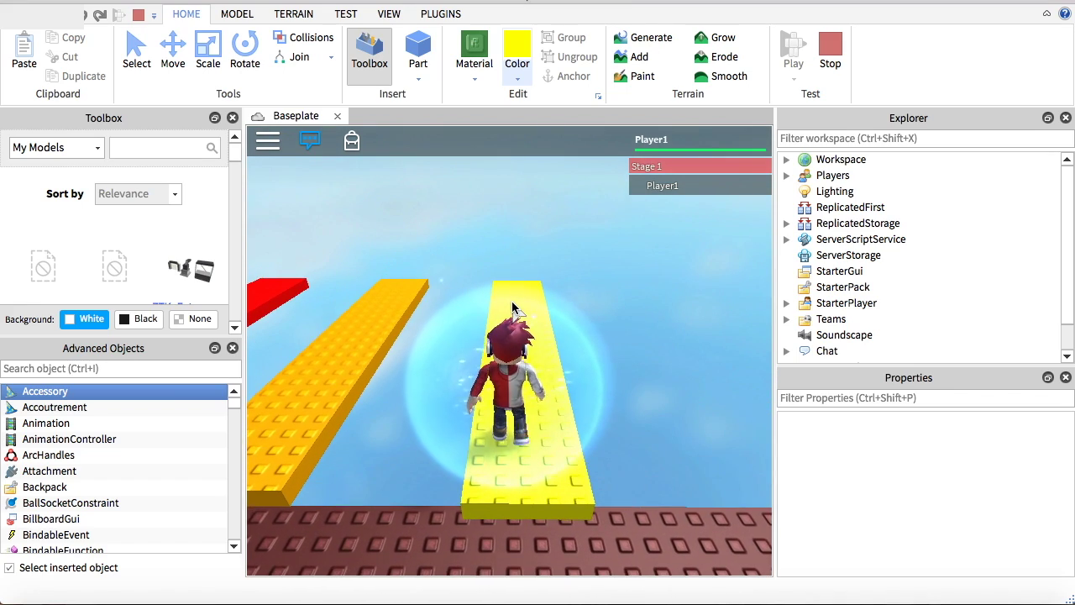
Step: Test the yellow strip by walking the character along it and turning back toward the plate
key("w")
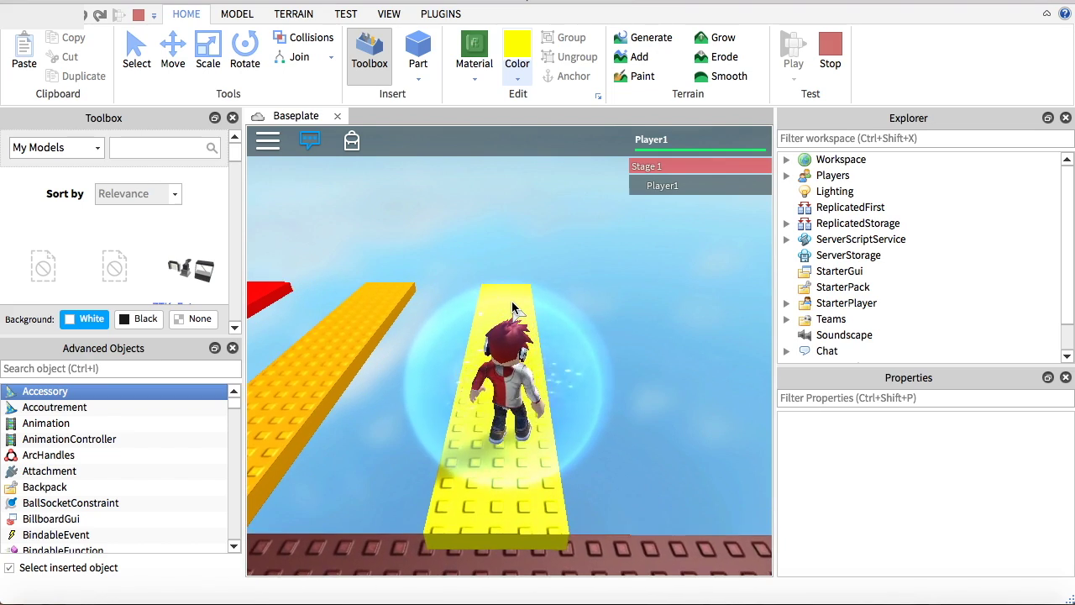
right_click_drag(514, 309, 570, 350)
key("w")
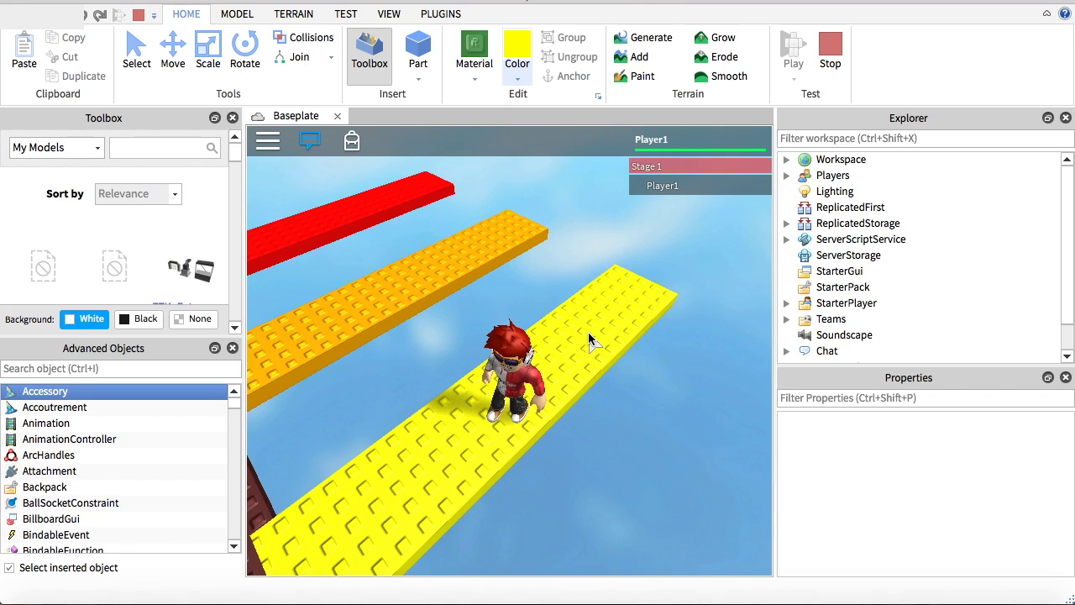
key("w")
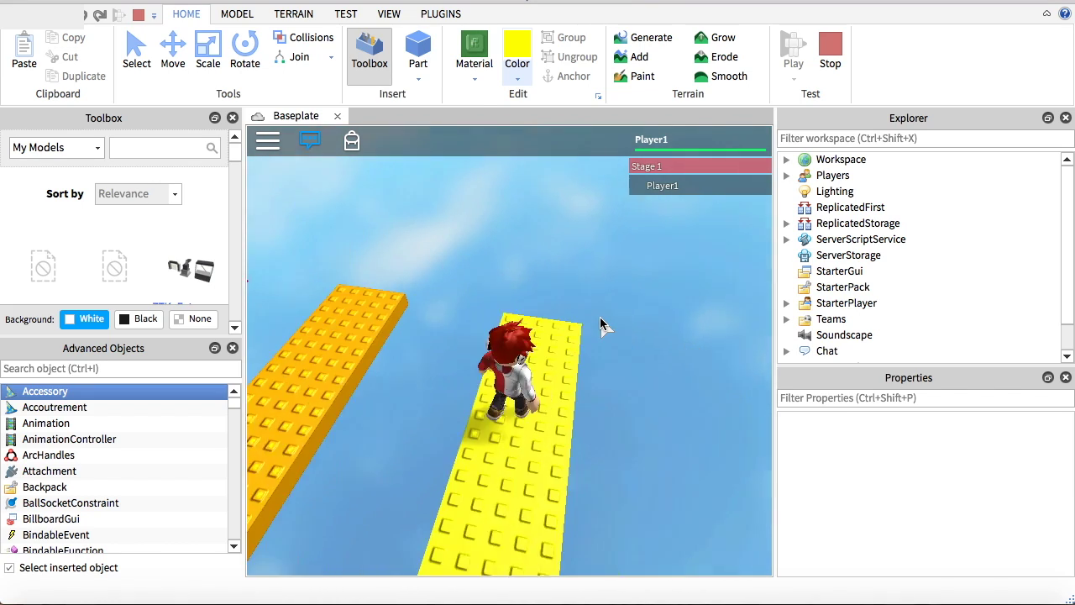
key("w")
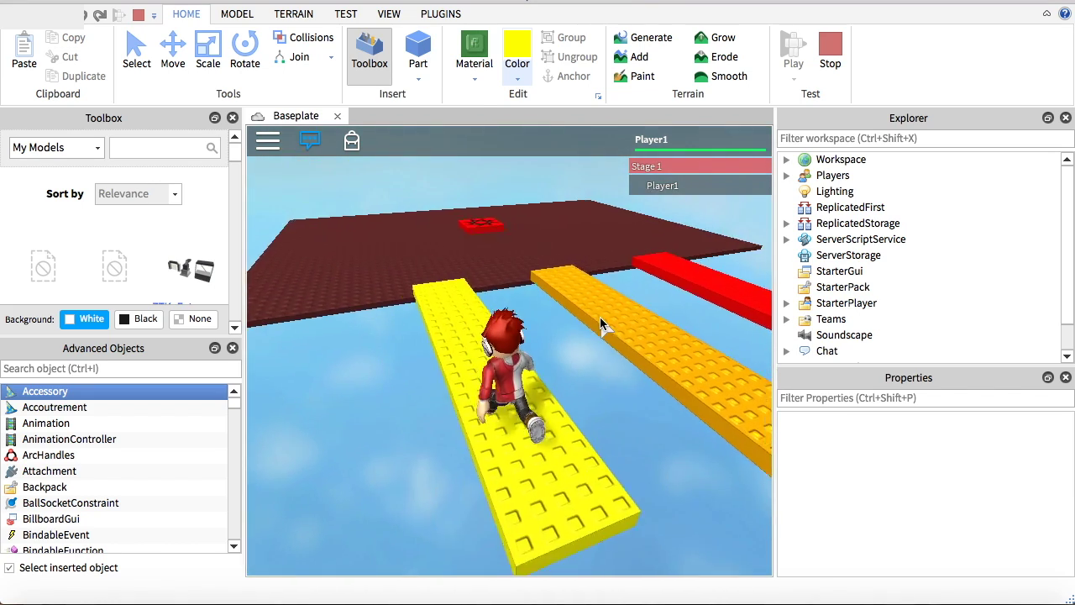